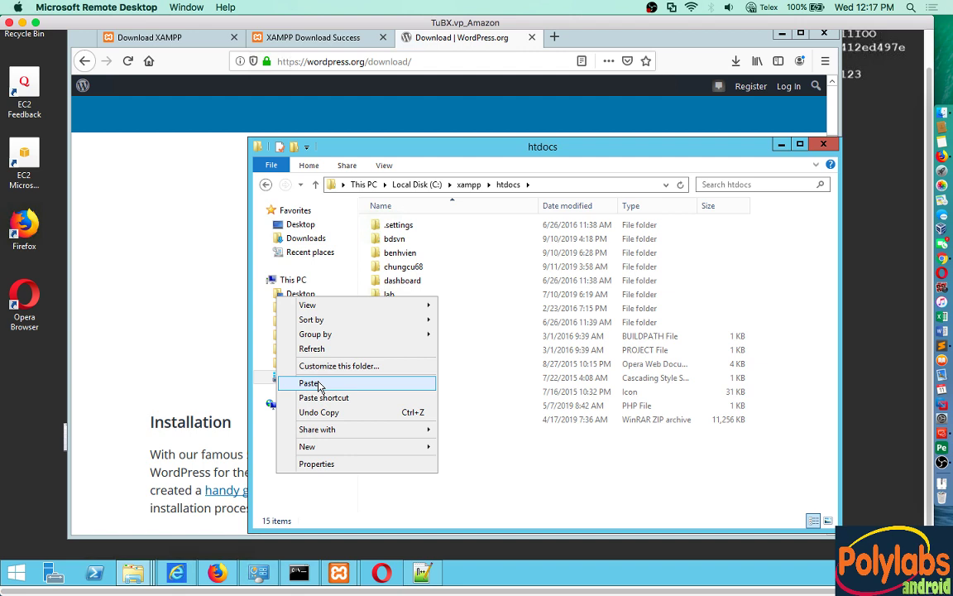
Step: Paste the wordpress-5.2.3 zip into htdocs and unpack it there with WinRAR Extract Here
left_click(309, 383)
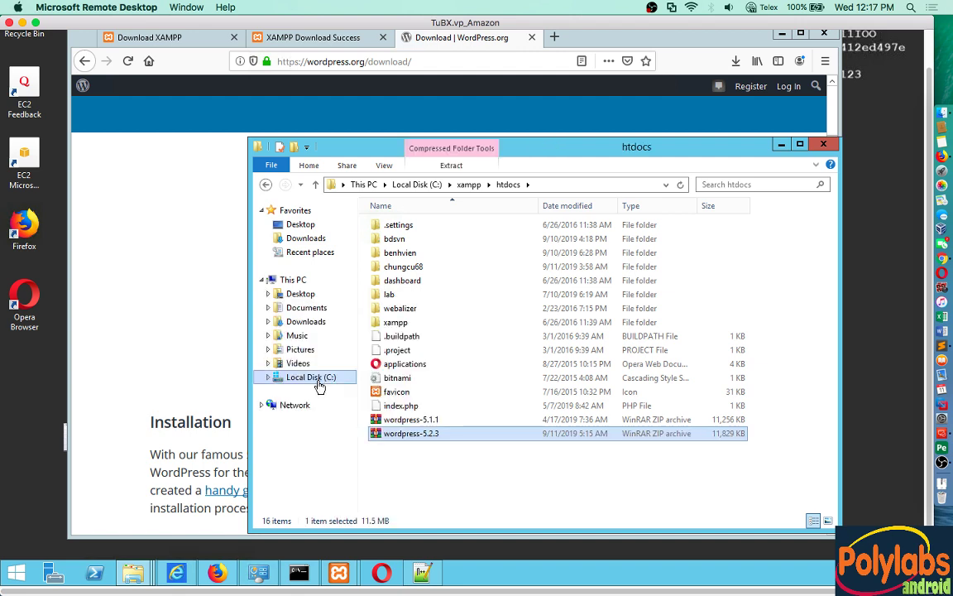
right_click(417, 439)
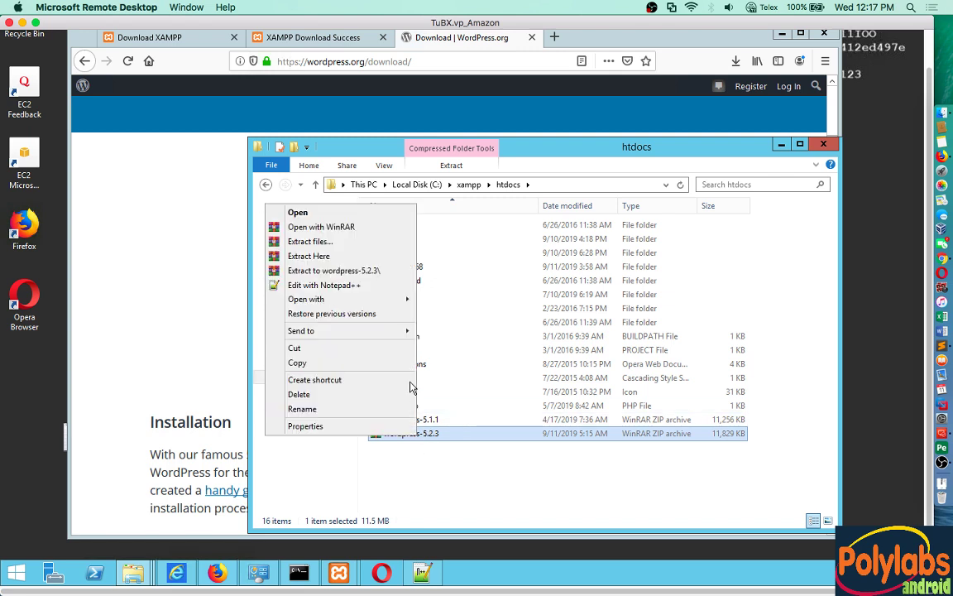
left_click(323, 257)
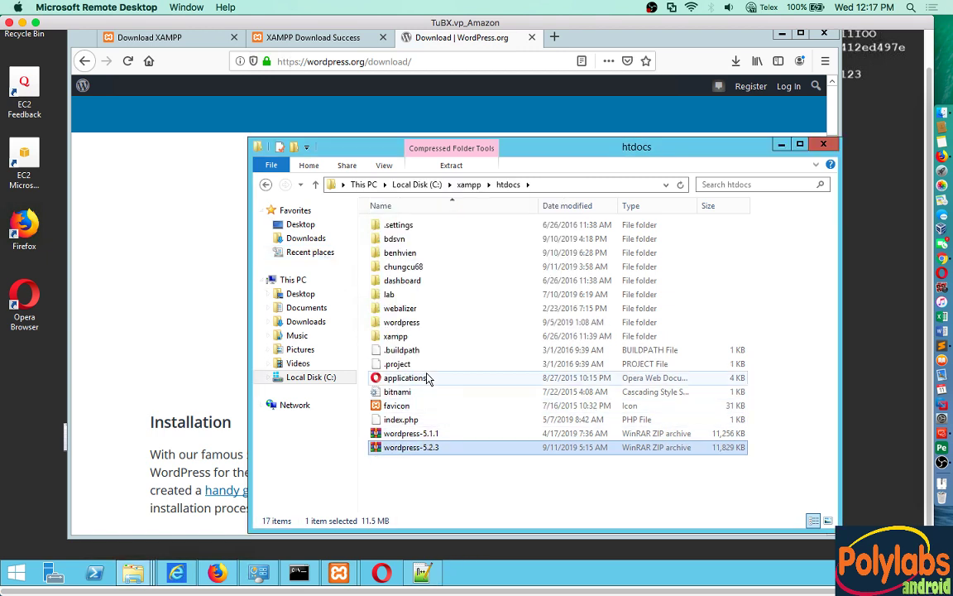
left_click(412, 324)
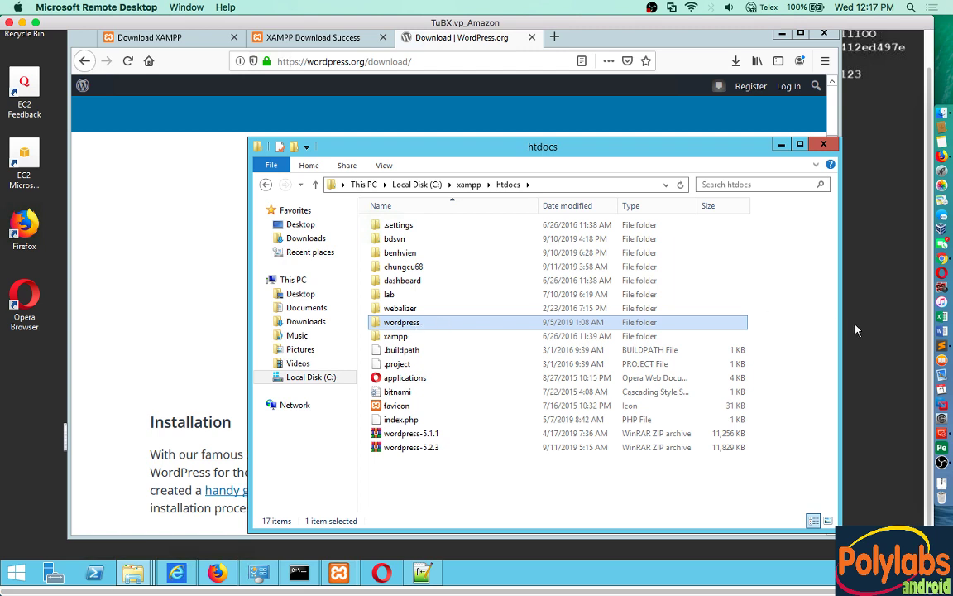
left_click(942, 345)
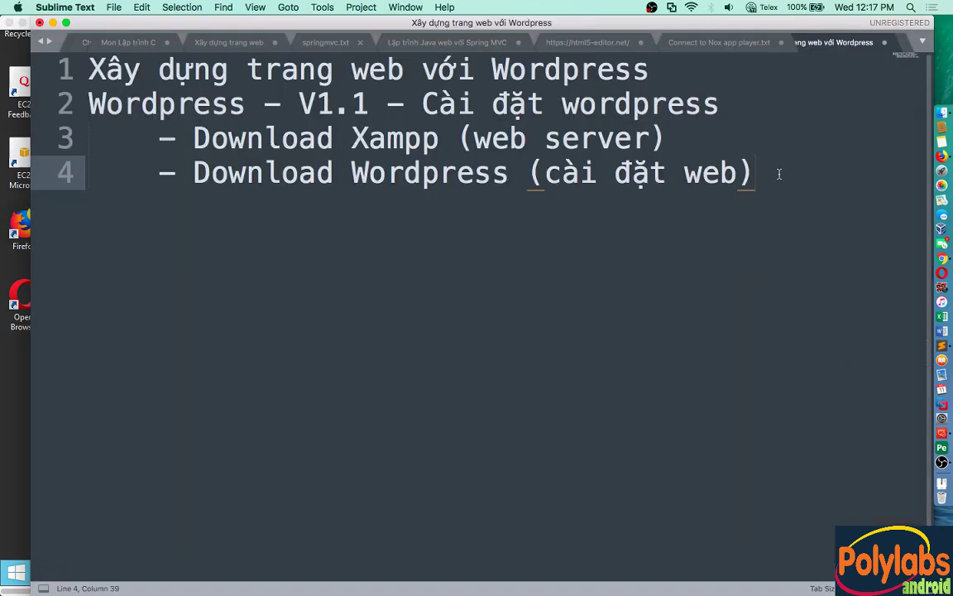
Step: Add line 5, '- Mở XAMPP và cài đặt', to the notes and return to Remote Desktop
key("Return")
type("- ")
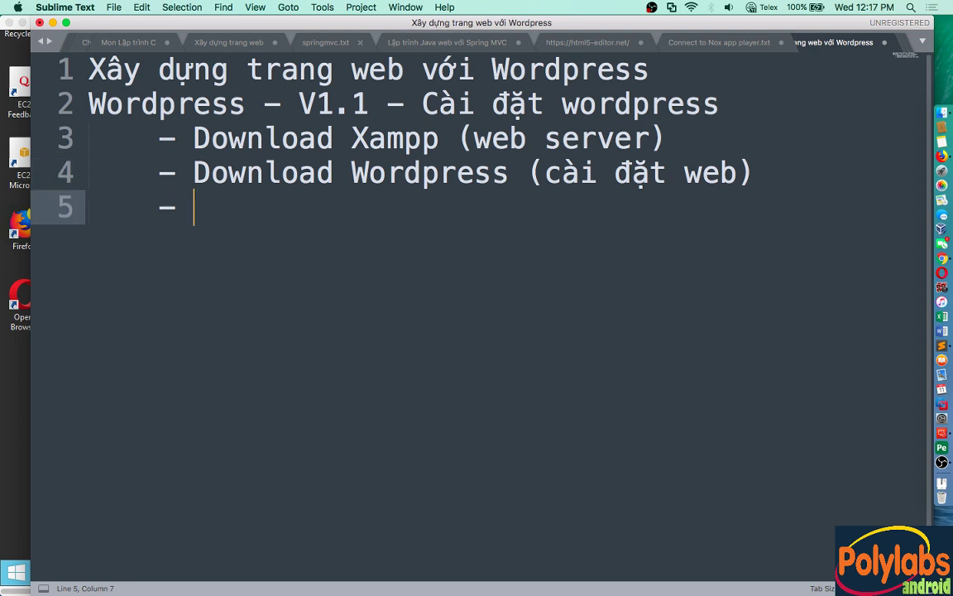
type("Mở")
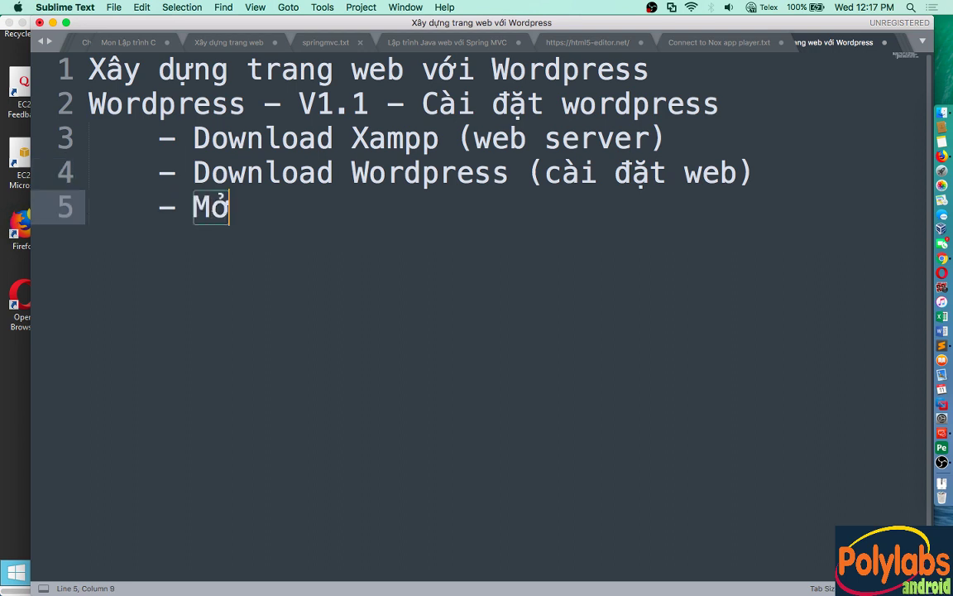
type(" XAMPP ")
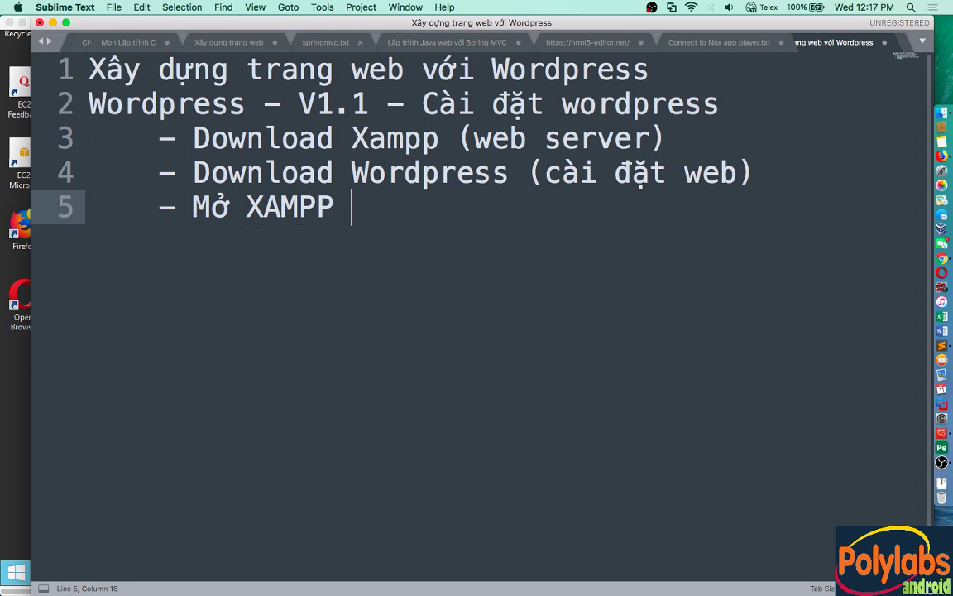
type("và cài đặt")
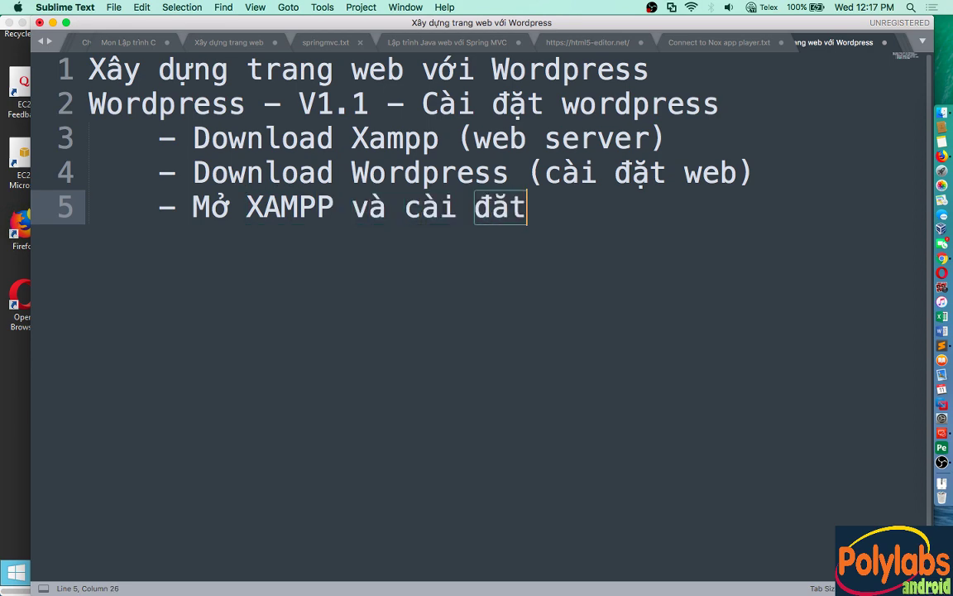
key("super+Tab")
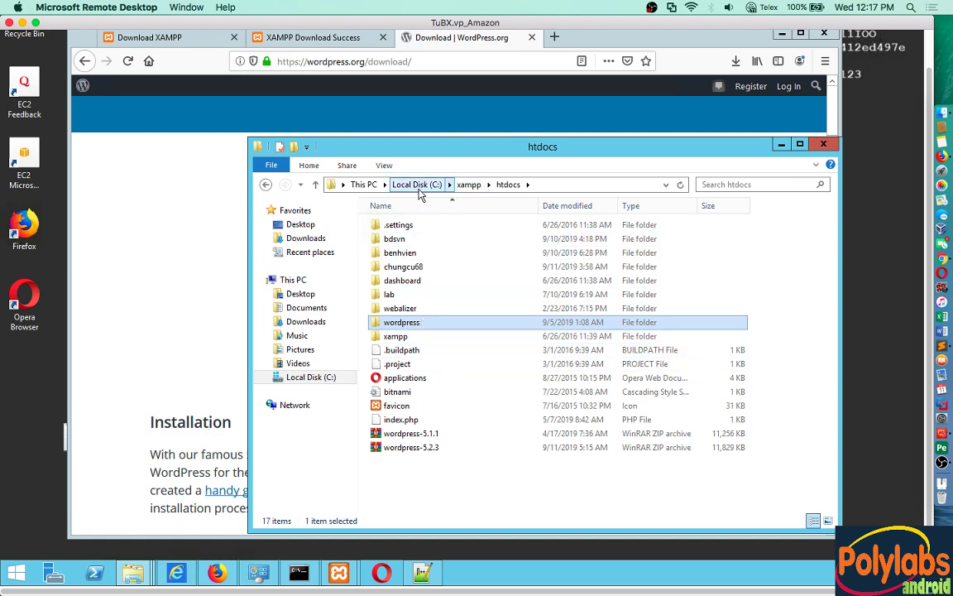
Step: Launch xampp-control from C:\xampp, bringing up Apache and MySQL
left_click(417, 185)
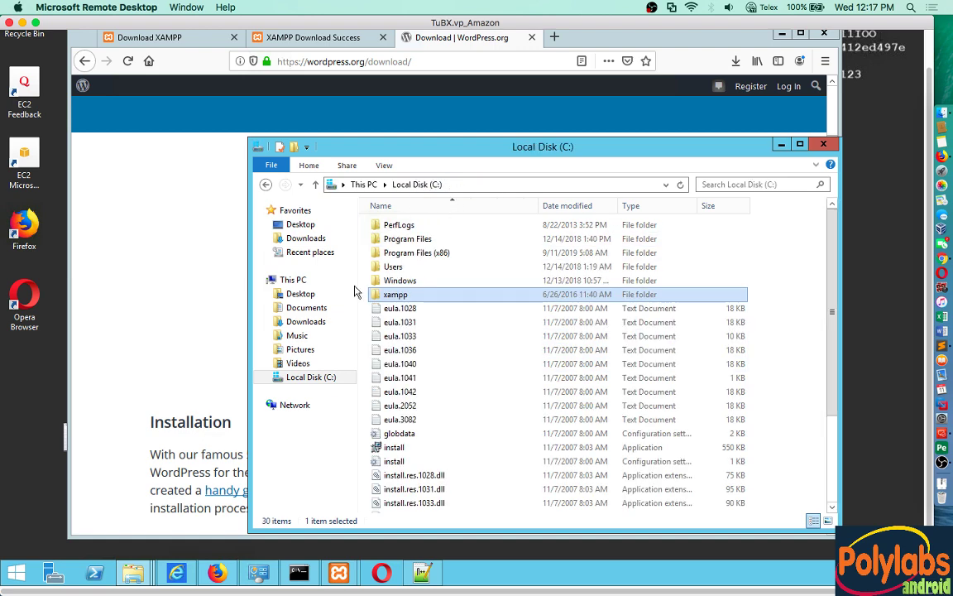
double_click(402, 296)
scroll(462, 424, "down", 10)
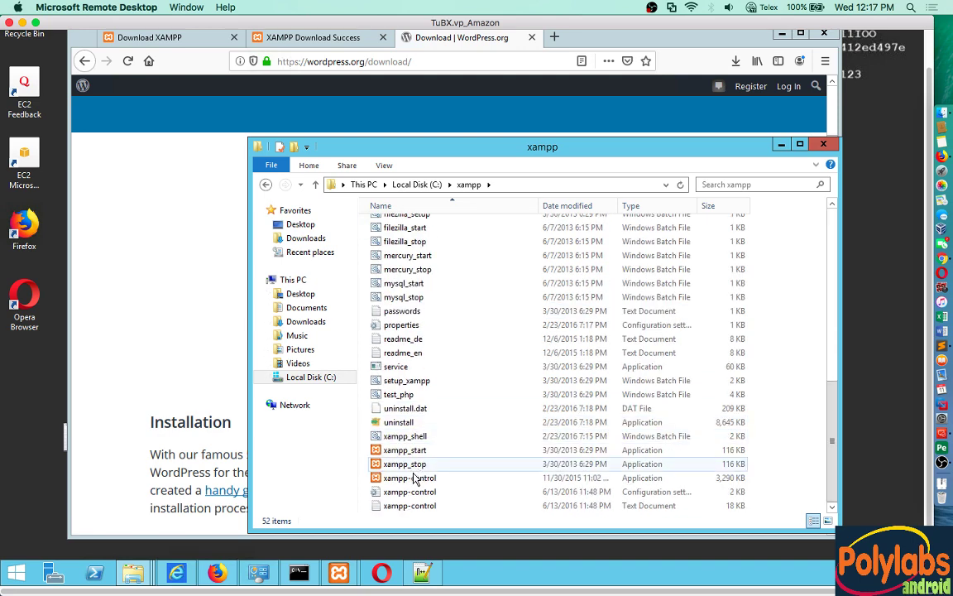
left_click(412, 480)
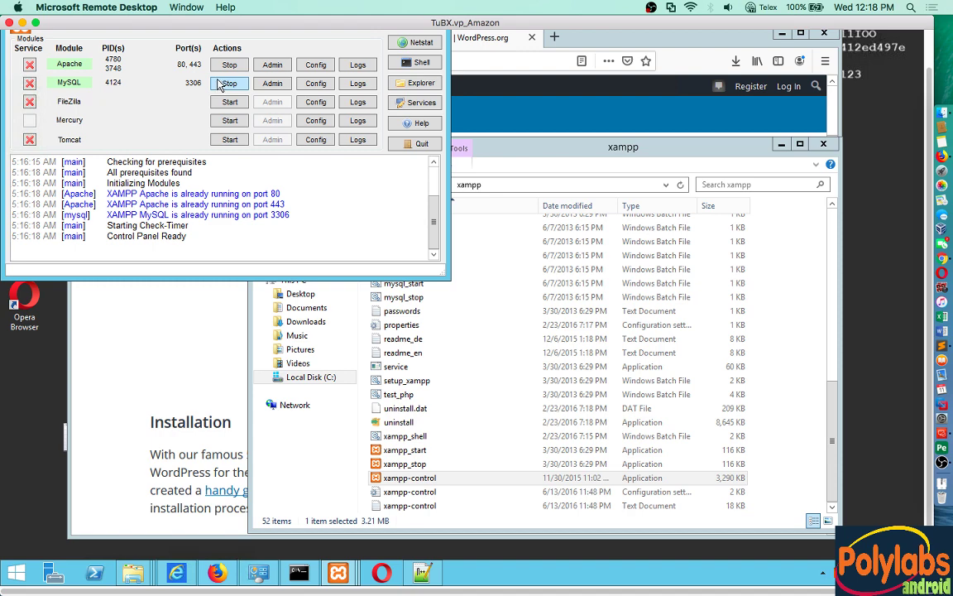
Step: Load localhost in Firefox, then close the old localhost site tab
left_click(502, 56)
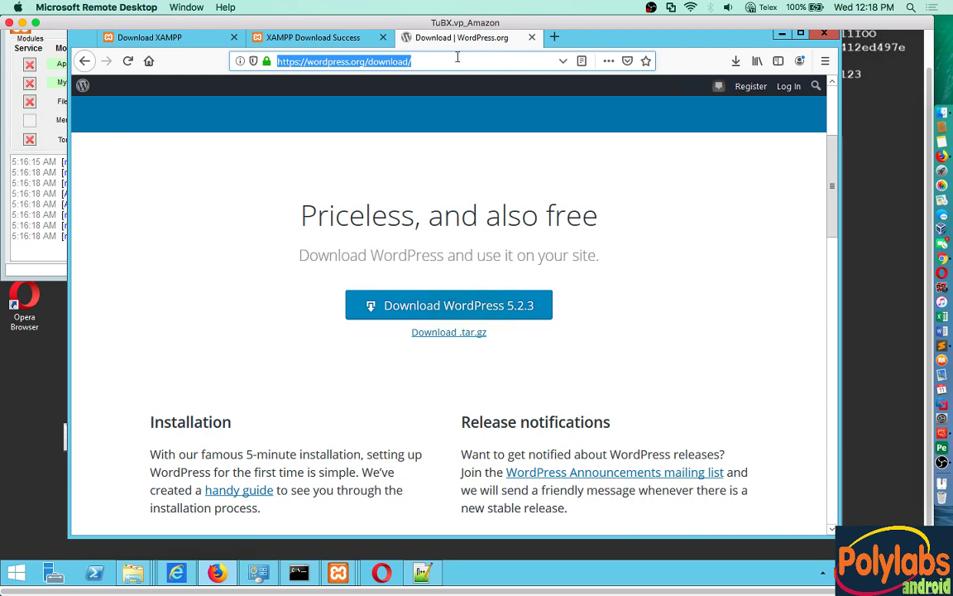
type("localhost/")
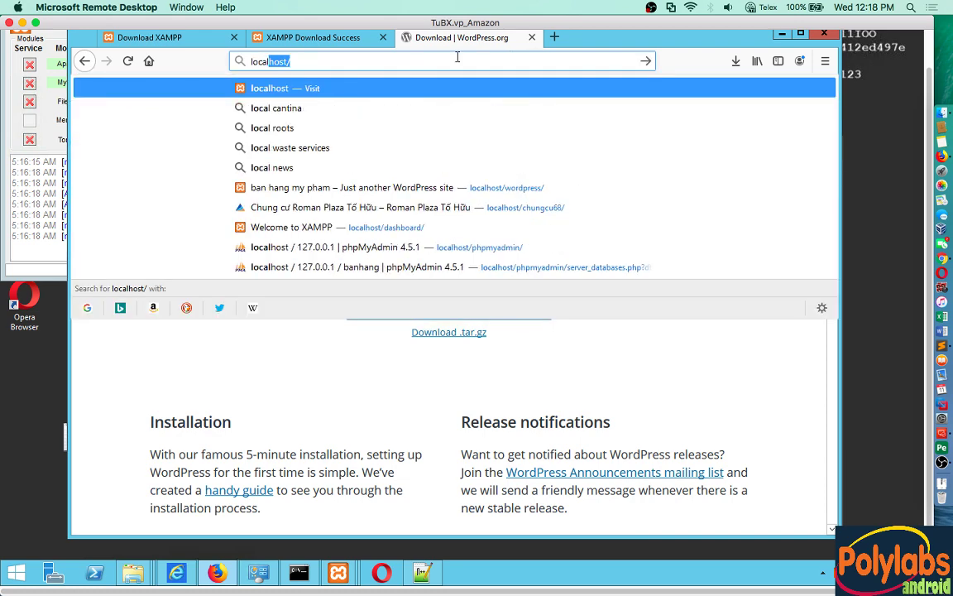
key("Return")
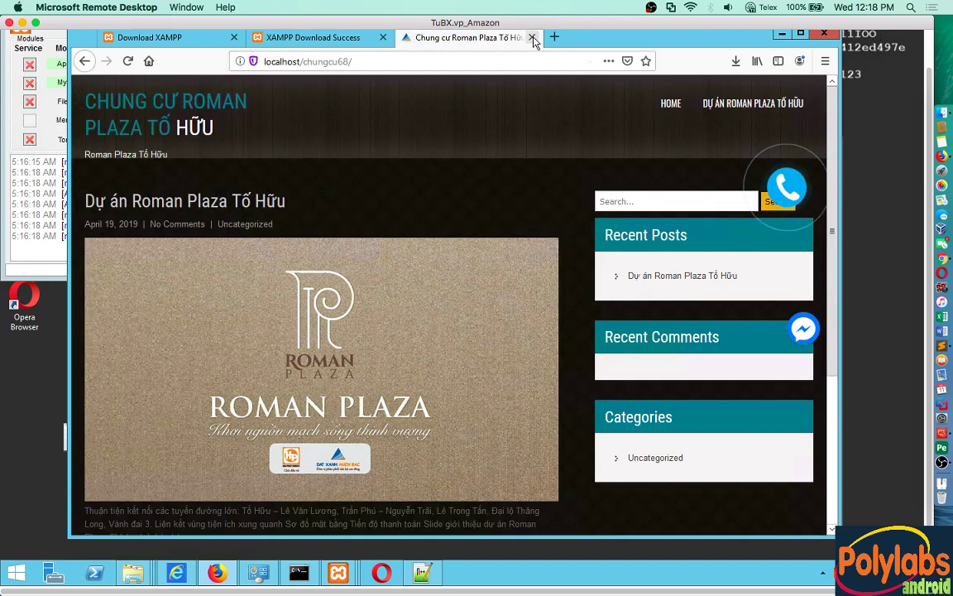
left_click(532, 37)
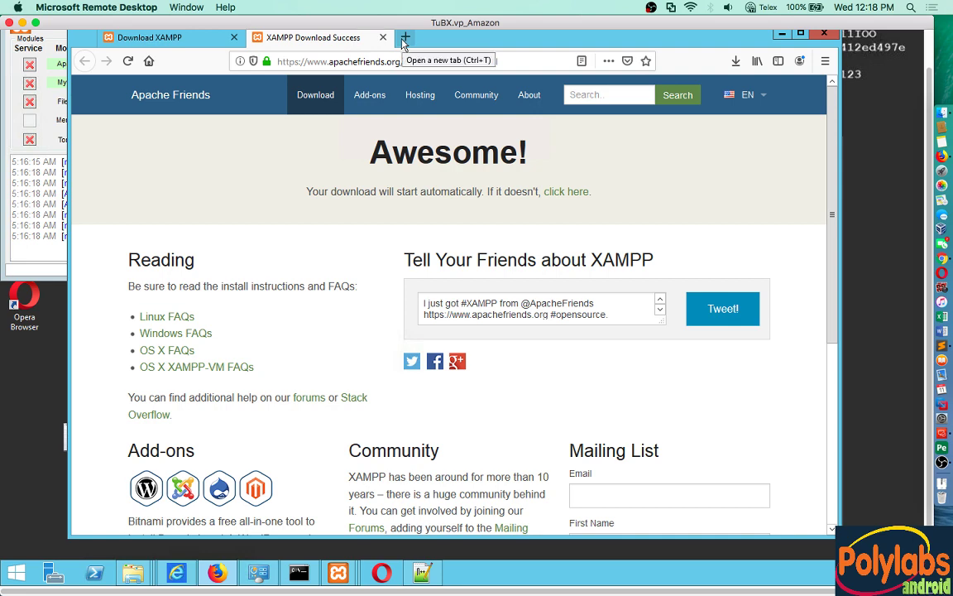
Step: Open localhost/phpmyadmin in a new tab to show the existing databases
left_click(405, 37)
type("localhost/")
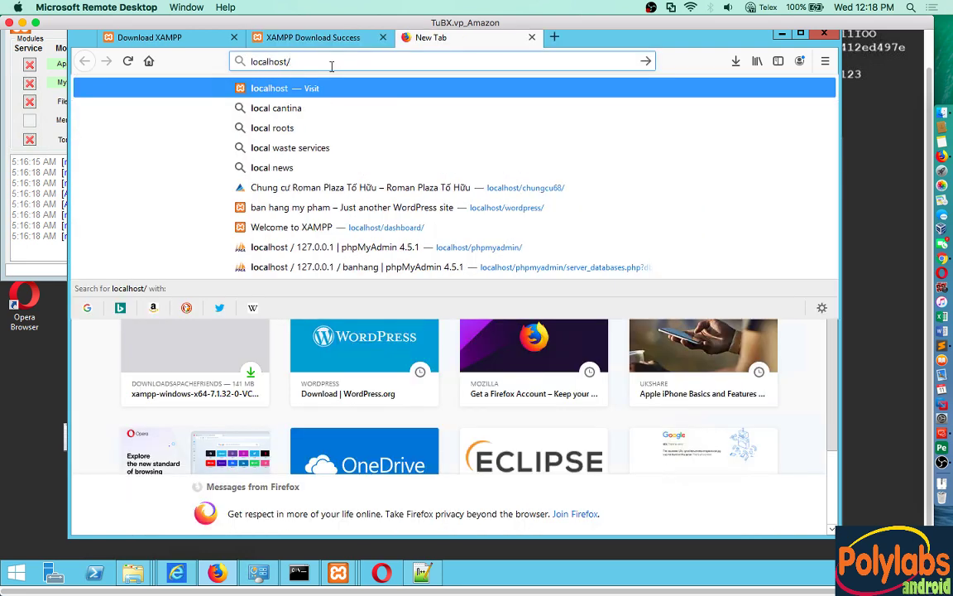
type("phpmya")
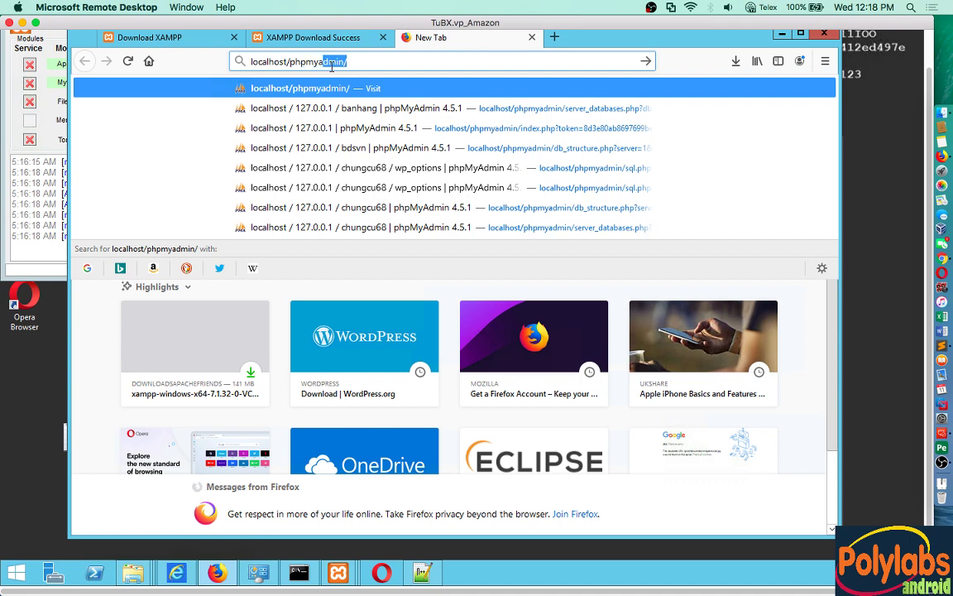
type("dmin")
key("Return")
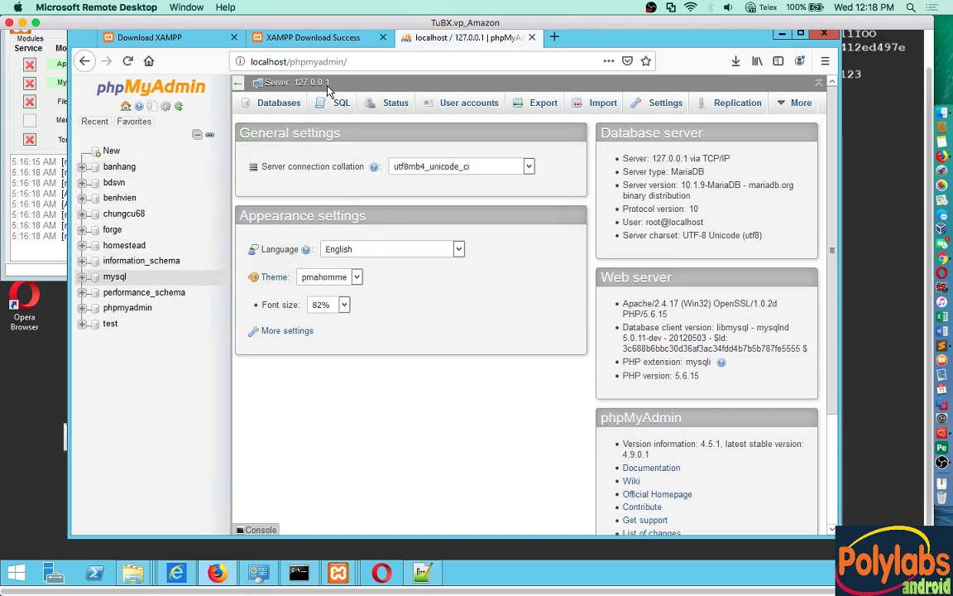
left_click(364, 61)
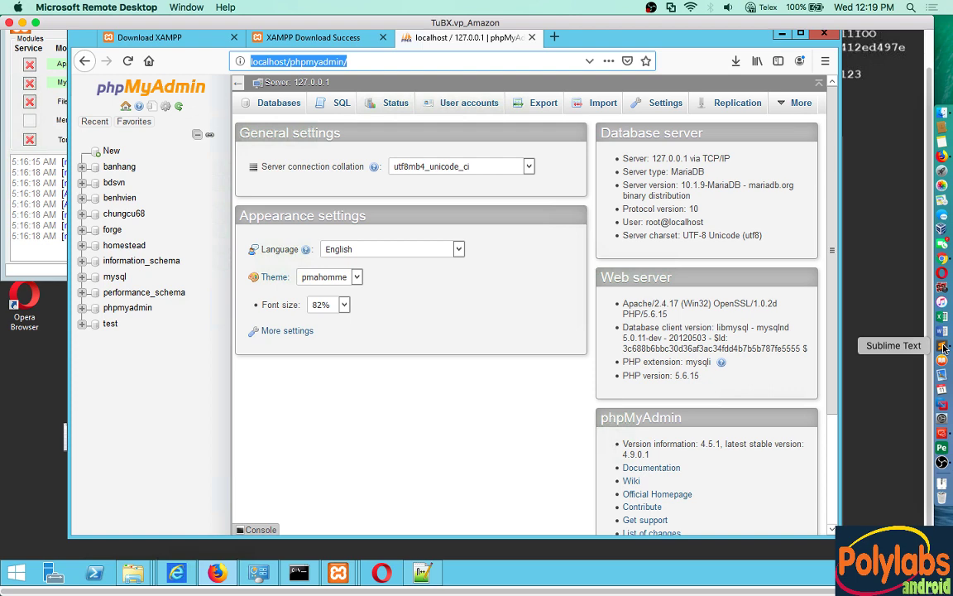
Step: Add line 6, '- Tao database', to the notes and return to phpMyAdmin
left_click(943, 348)
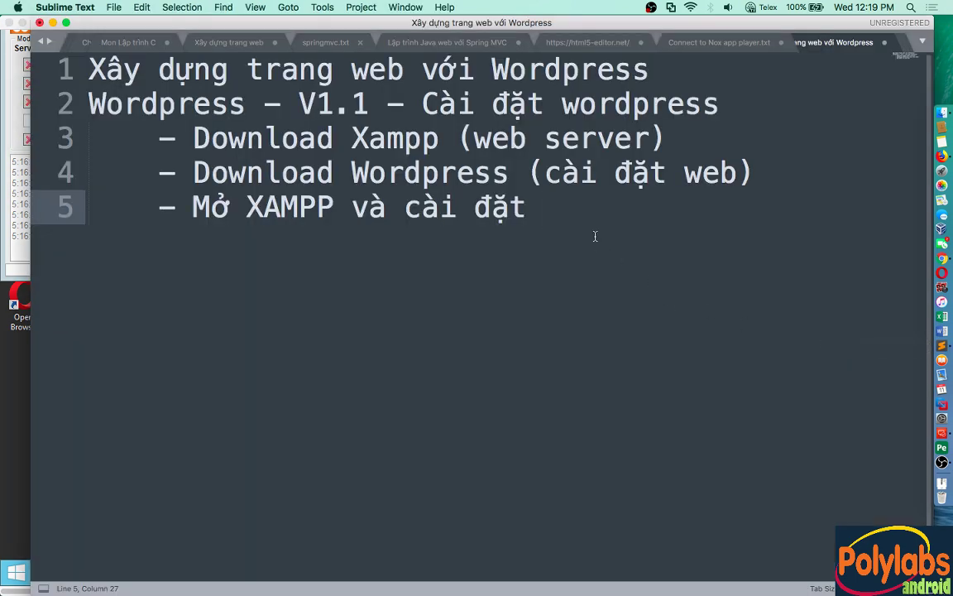
key("Return")
type("-")
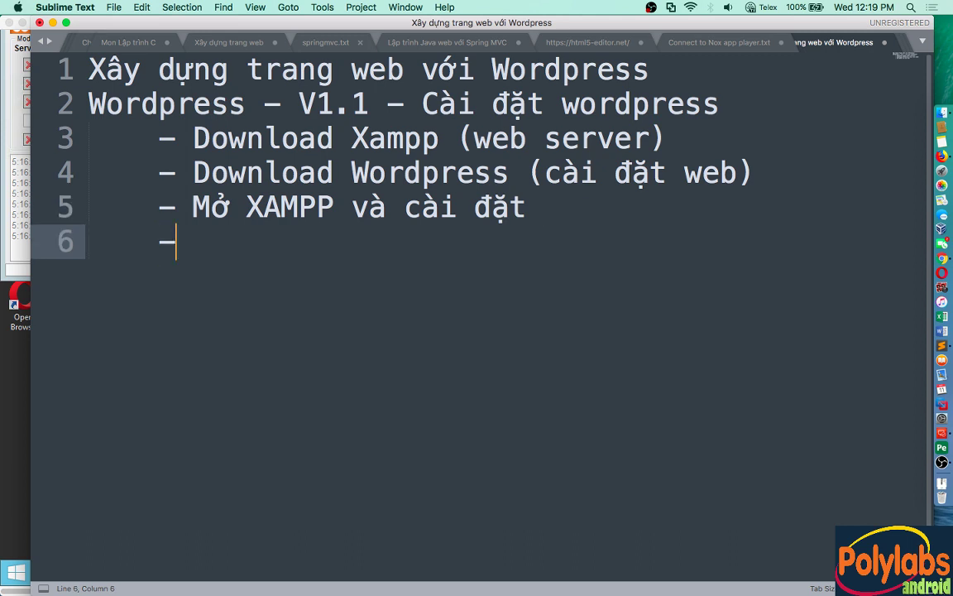
type(" Tao datab")
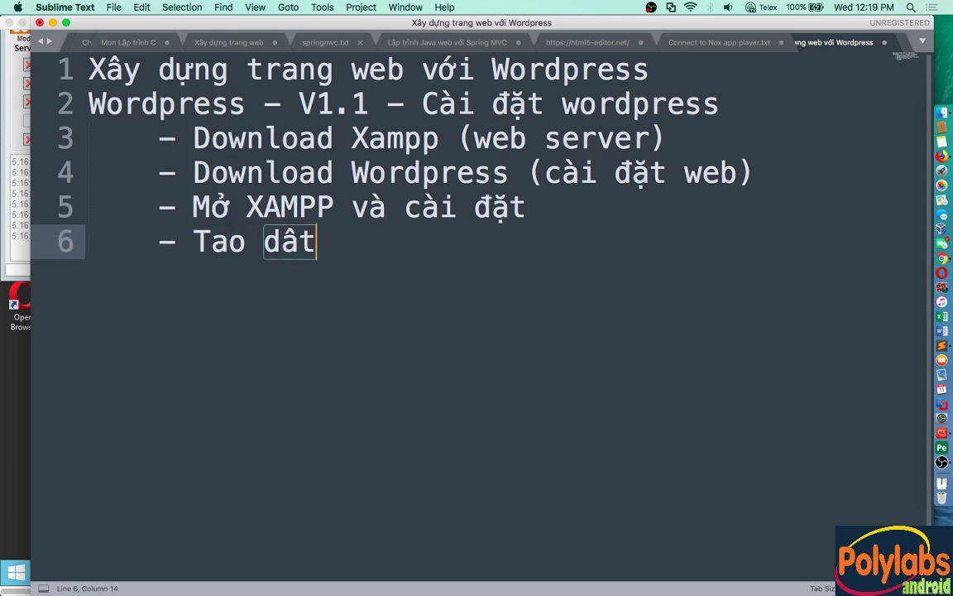
type("ase")
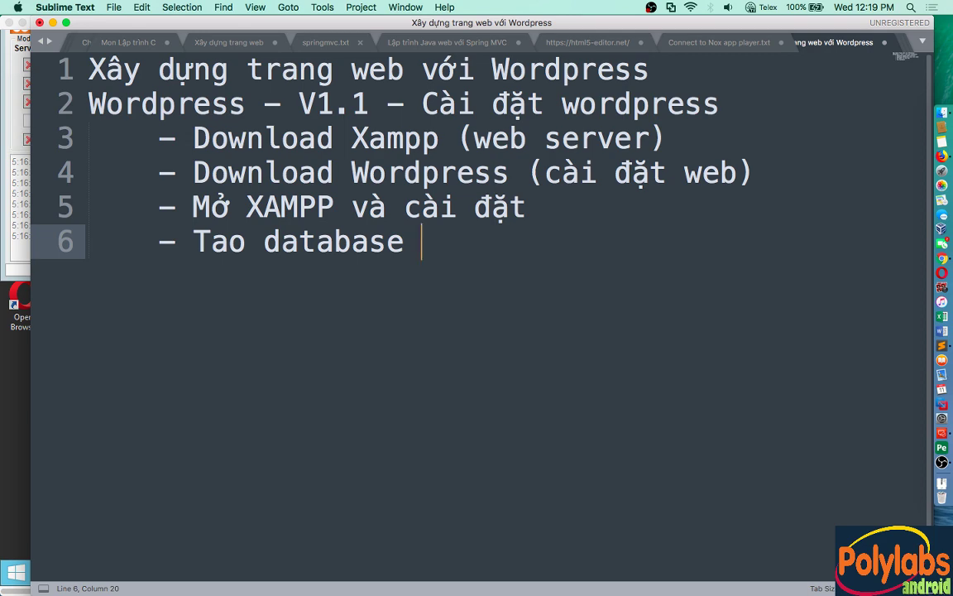
key("super+Tab")
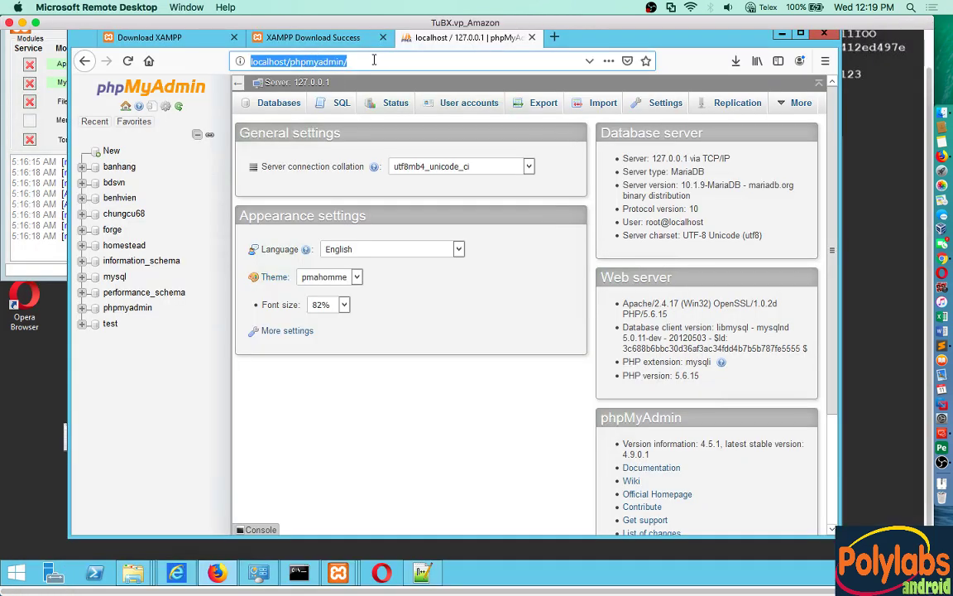
Step: Reload phpMyAdmin, go to Databases and enter the new database name testweb1
left_click(373, 60)
key("Return")
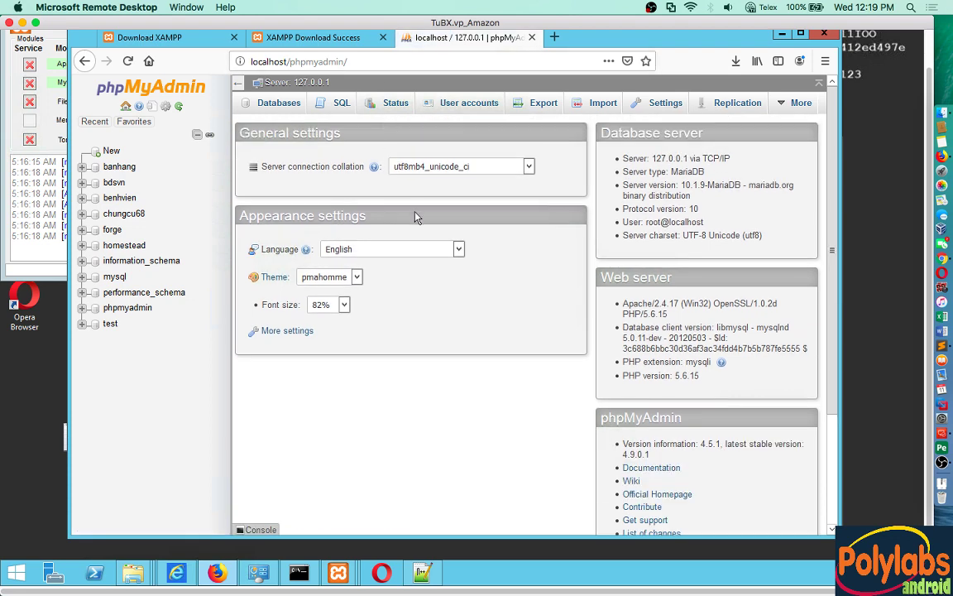
left_click(282, 103)
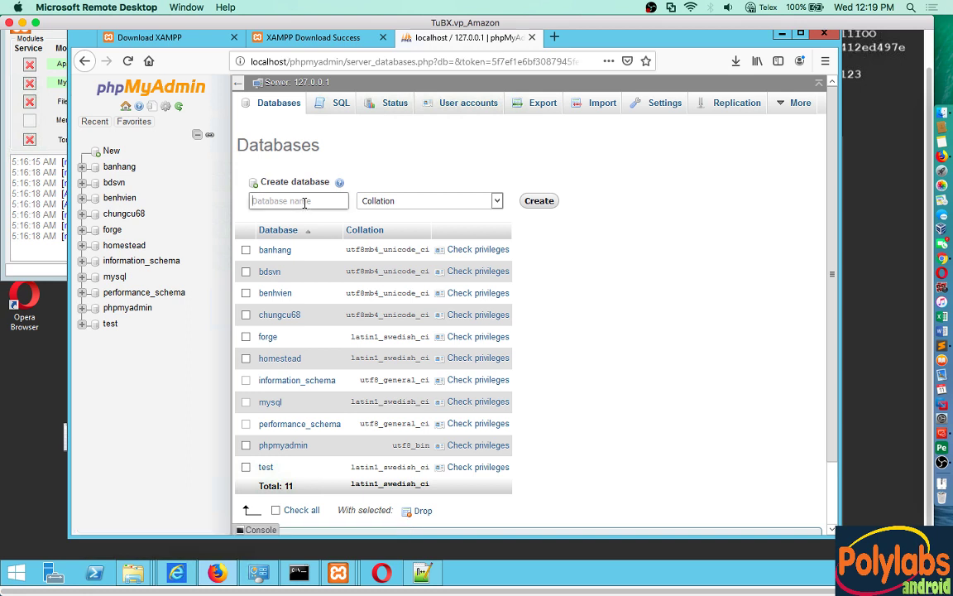
left_click(305, 202)
type("di")
key("BackSpace")
type("testweb1")
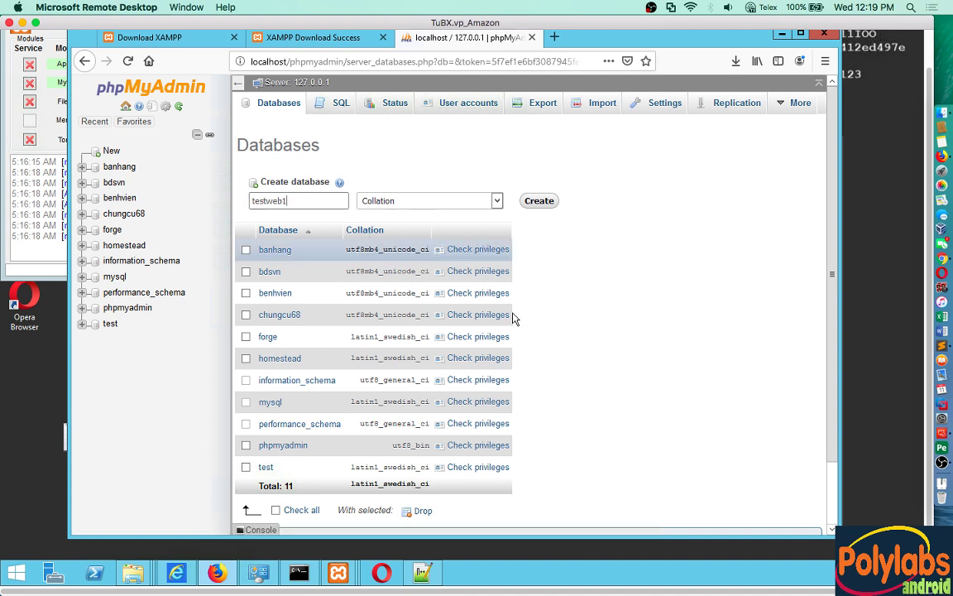
Step: Set the collation to utf8mb4_unicode_ci and create the testweb1 database
left_click(497, 202)
scroll(500, 450, "down", 15)
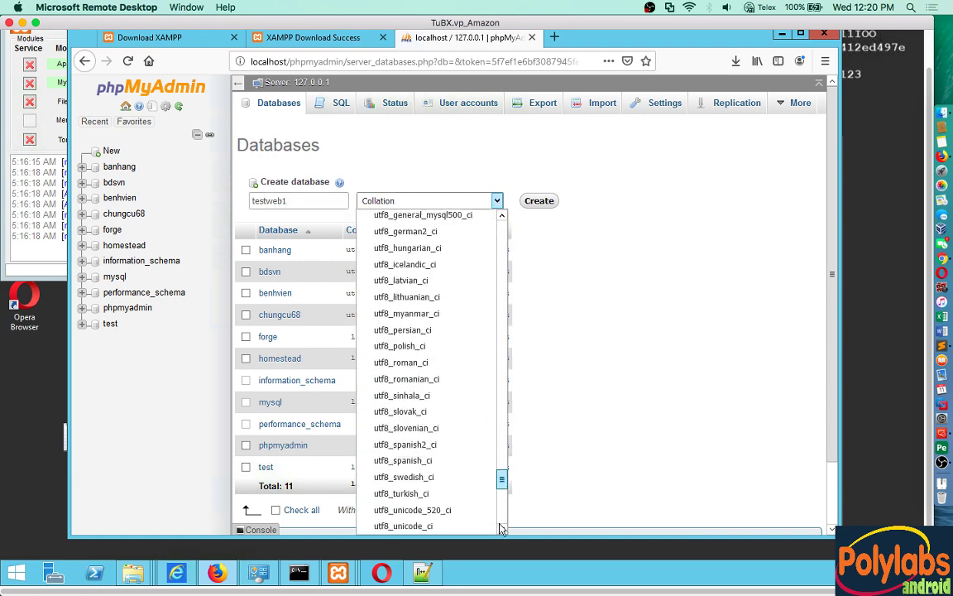
scroll(500, 496, "down", 8)
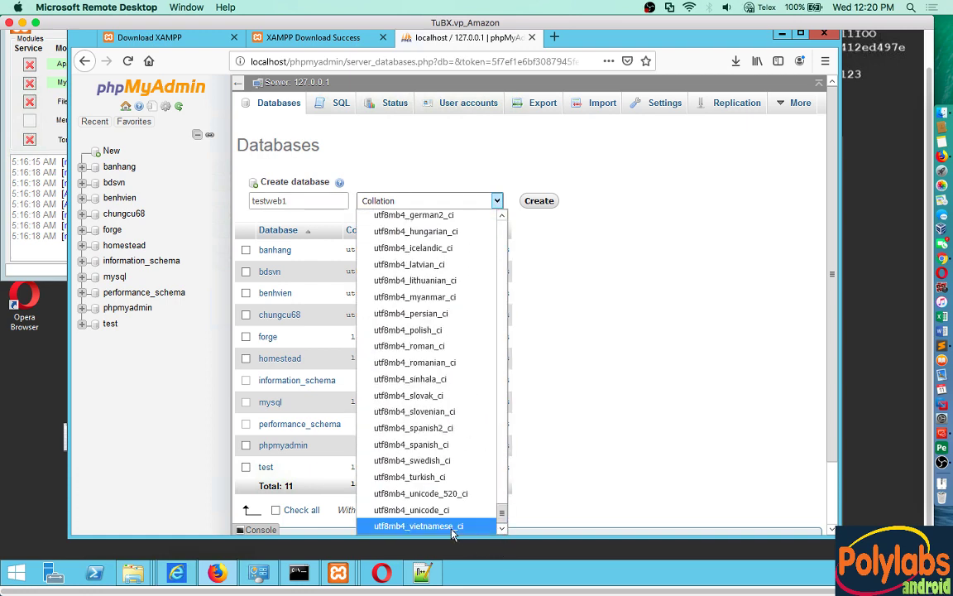
left_click(429, 511)
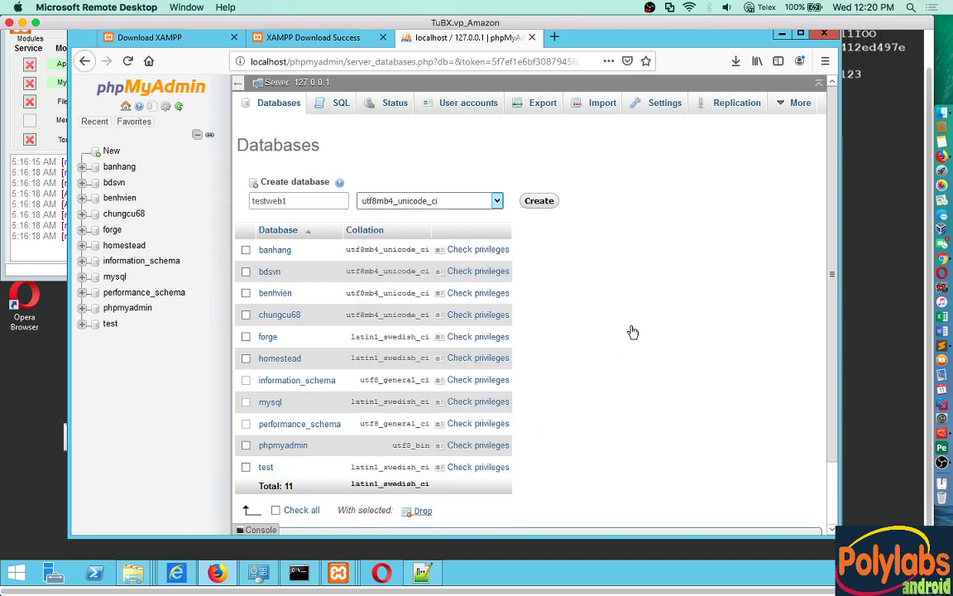
left_click(541, 201)
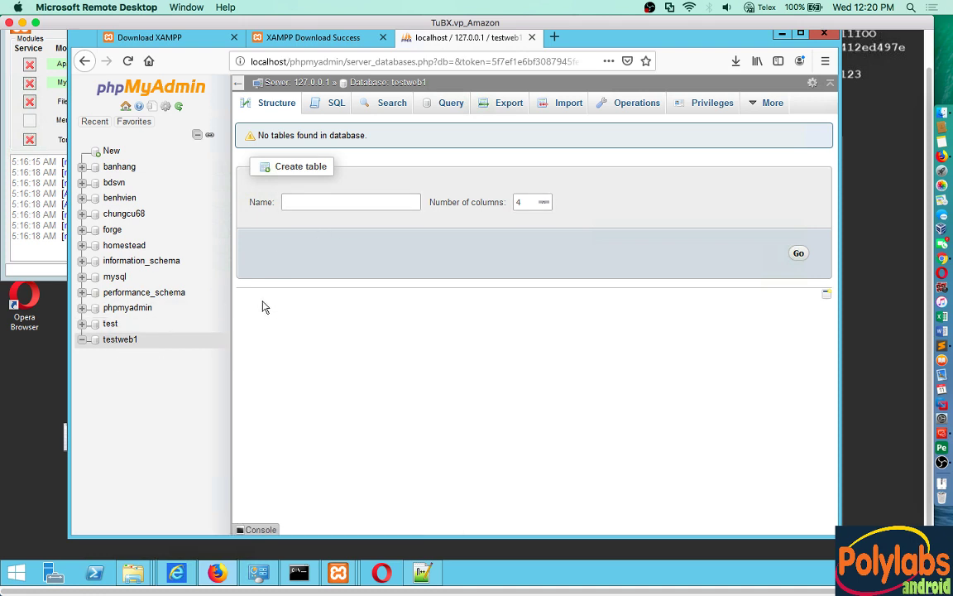
Step: Add line 7, '- Cài đặt trang web', to the notes and return to Remote Desktop
left_click(941, 345)
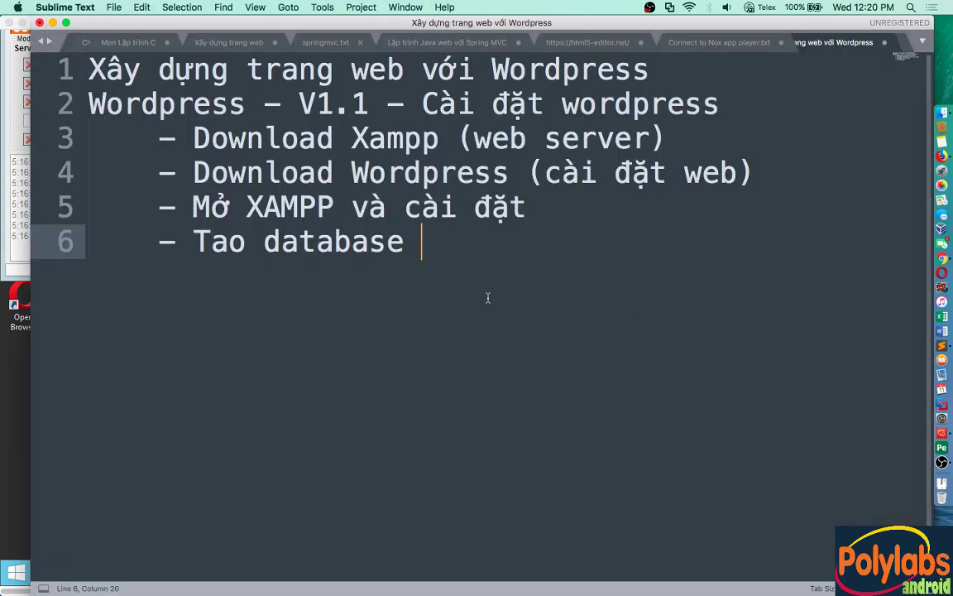
key("Return")
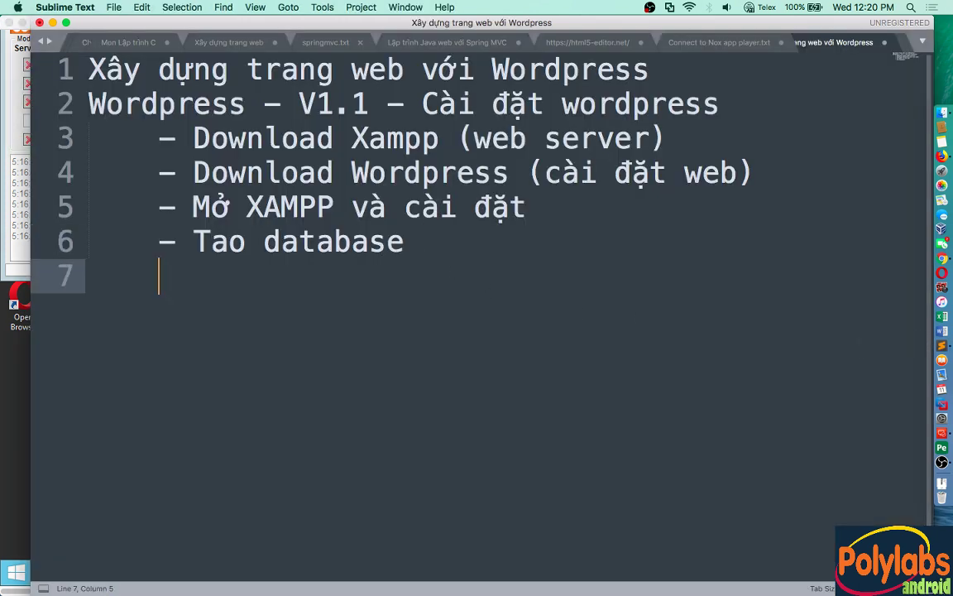
type("- Cài")
type(" đặt tr")
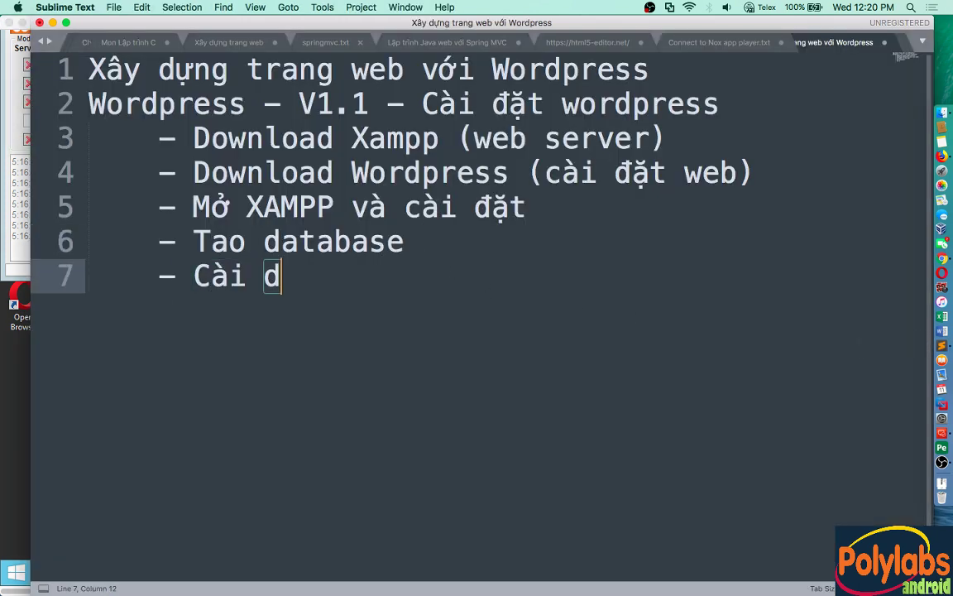
type("ang web")
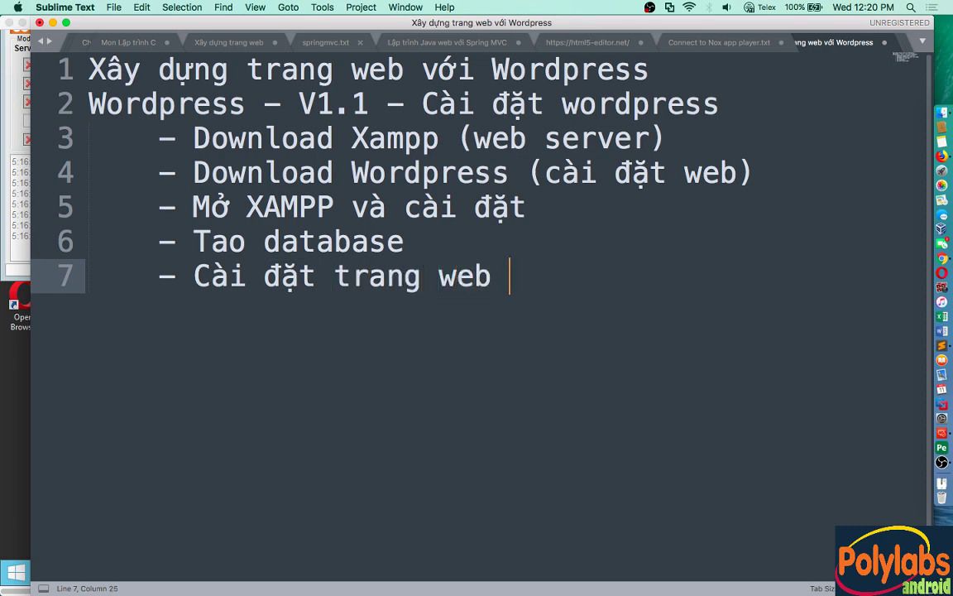
key("super+Tab")
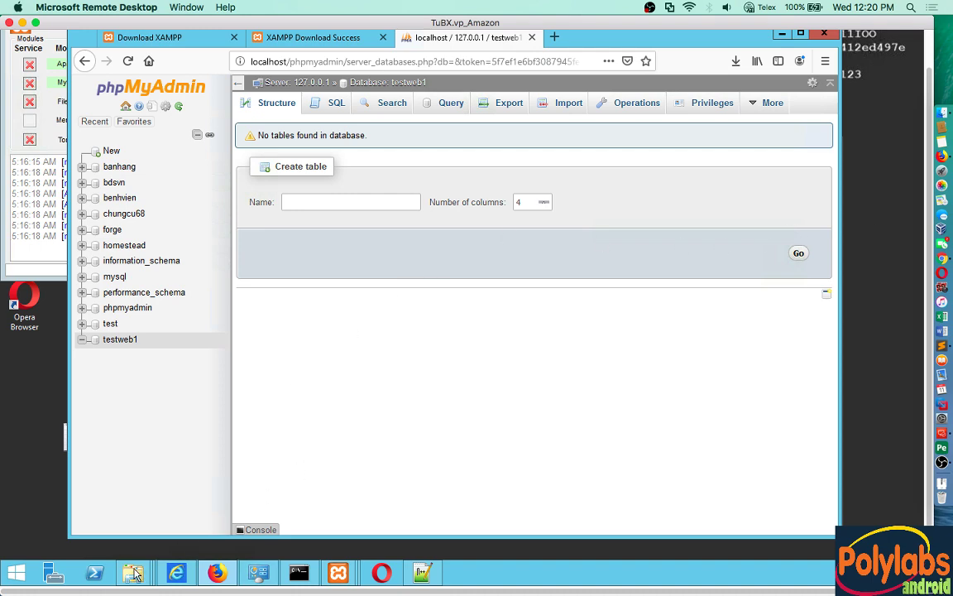
Step: Browse from Local Disk (C:) through xampp and htdocs into the wordpress folder
mouse_move(134, 572)
left_click(358, 447)
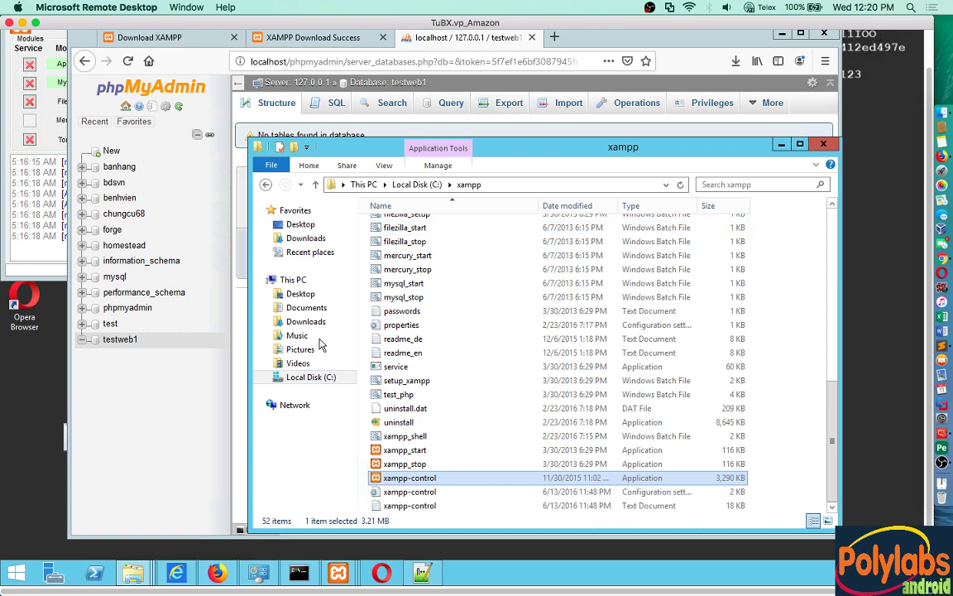
left_click(308, 377)
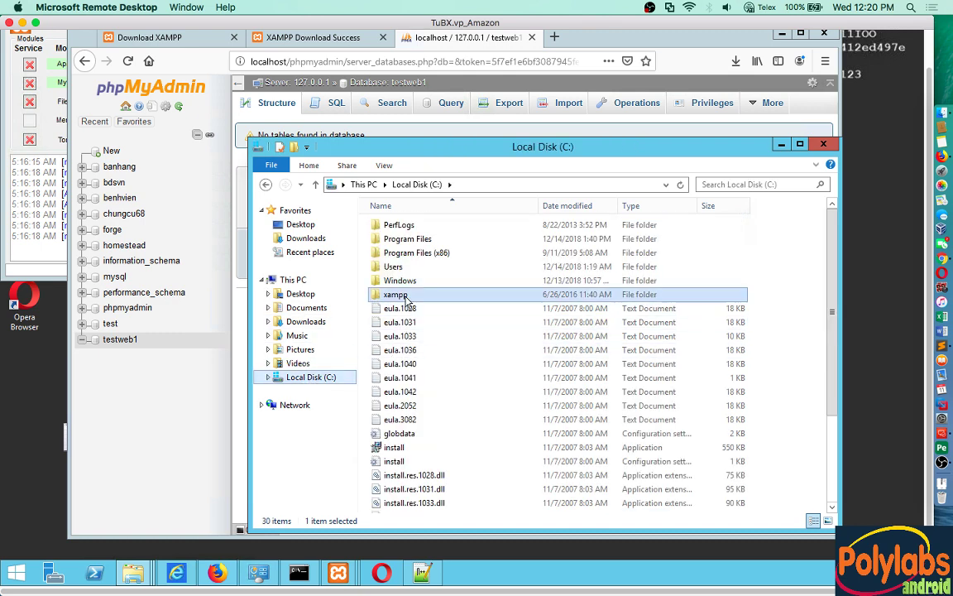
double_click(390, 294)
double_click(404, 294)
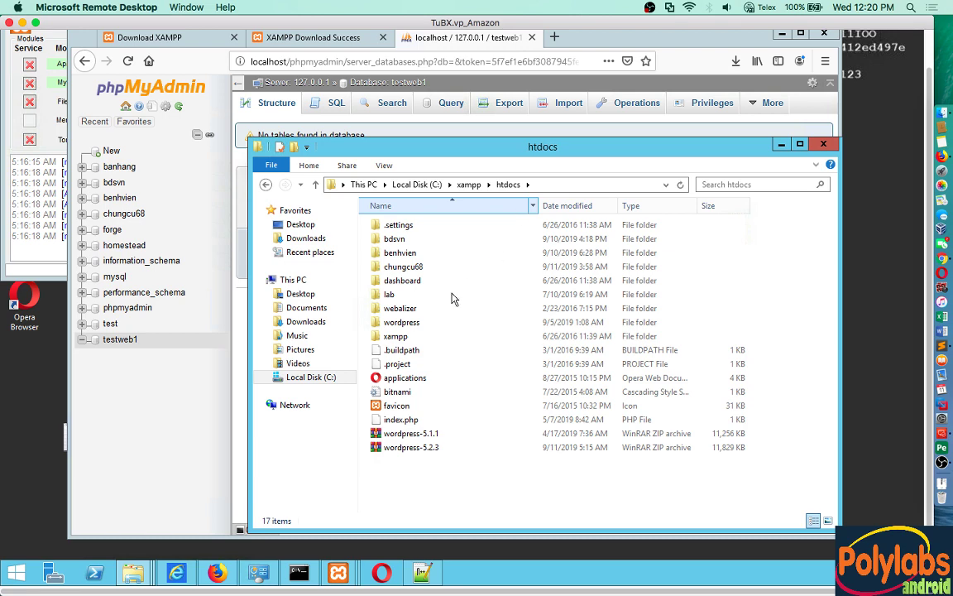
double_click(404, 322)
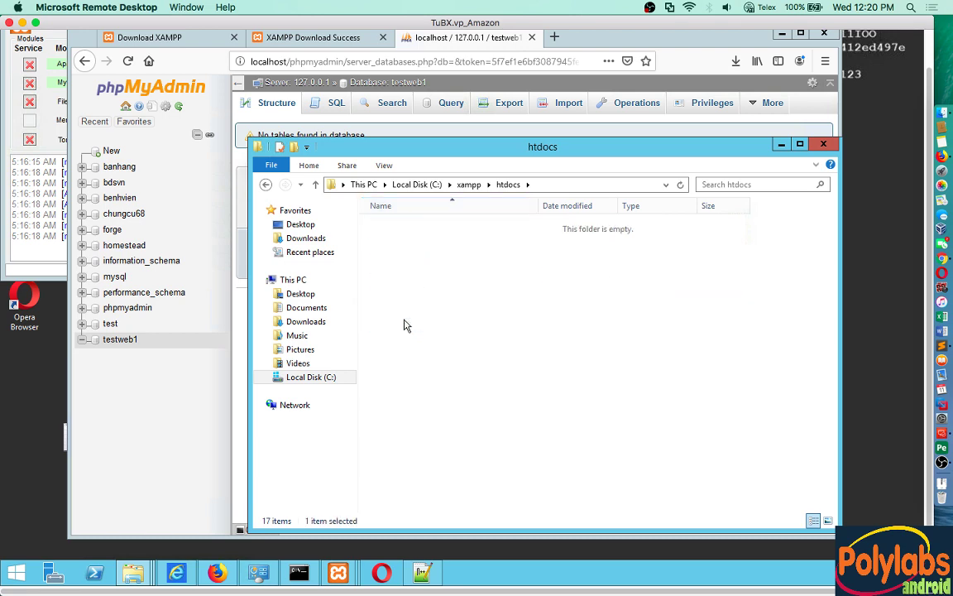
Step: Load localhost/wordpress/ in a new tab, hitting the PHP 5.6.20 requirement error
left_click(554, 39)
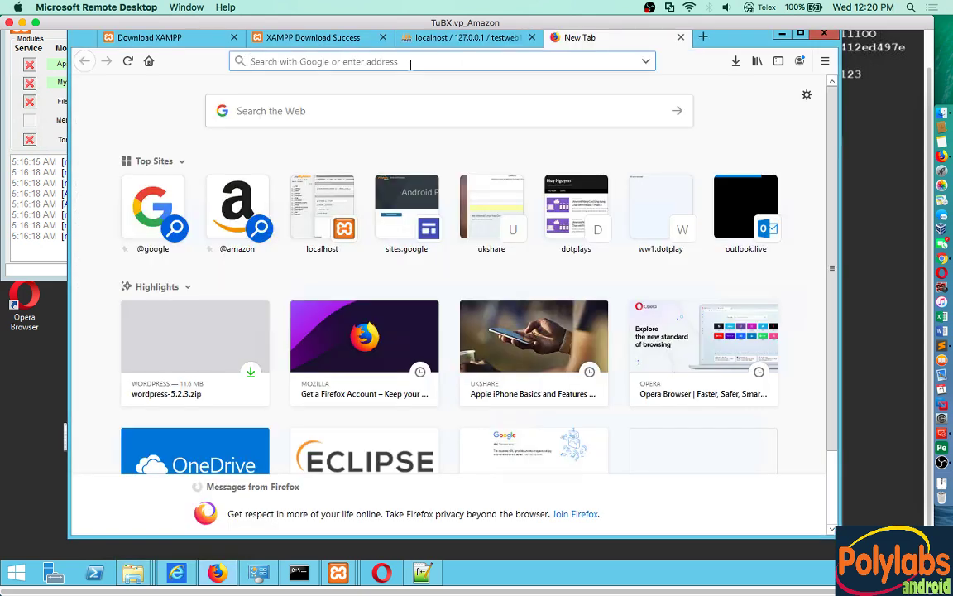
type("localhost/w")
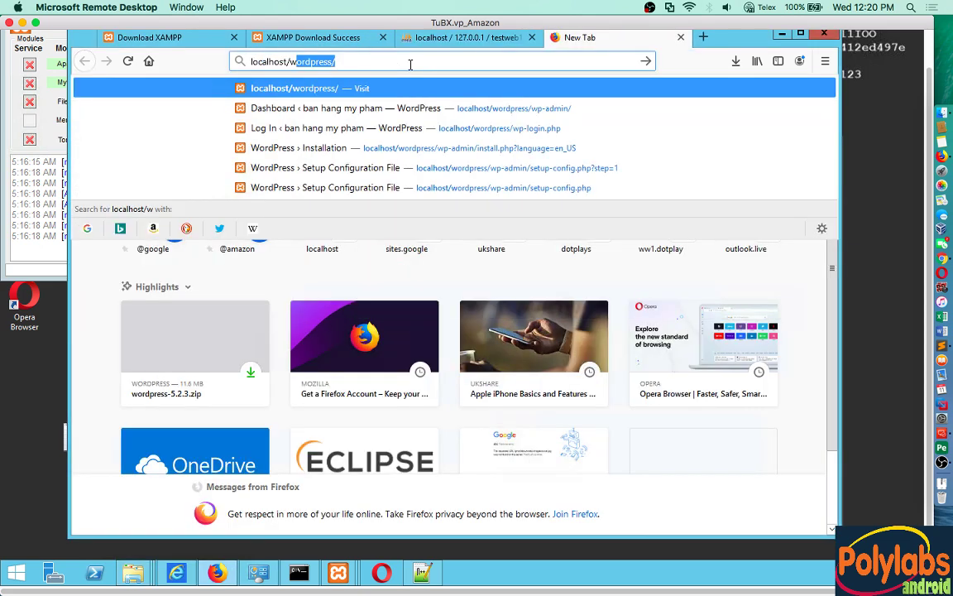
type("ordpress/")
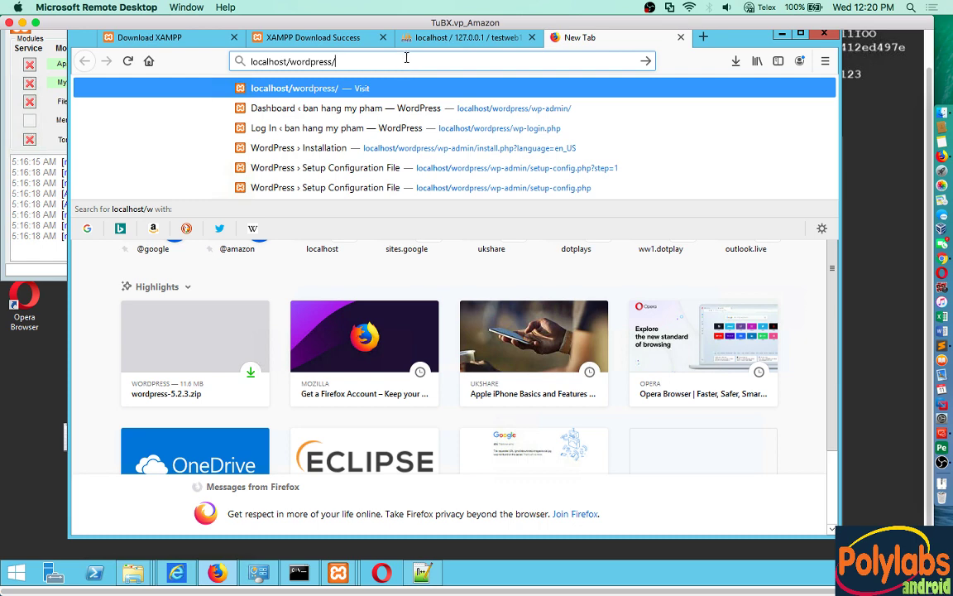
left_click(132, 572)
left_click(379, 506)
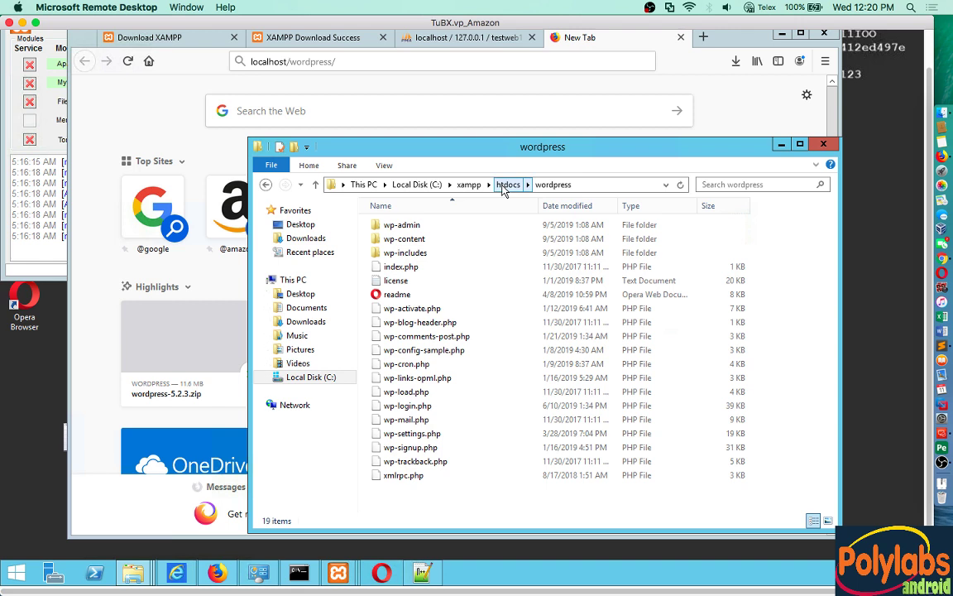
left_click(374, 62)
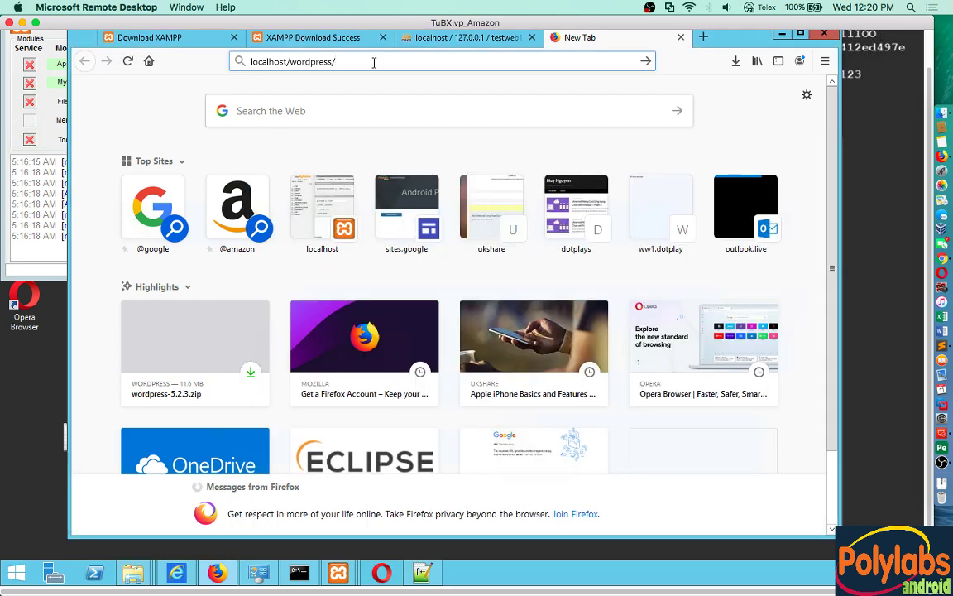
key("Return")
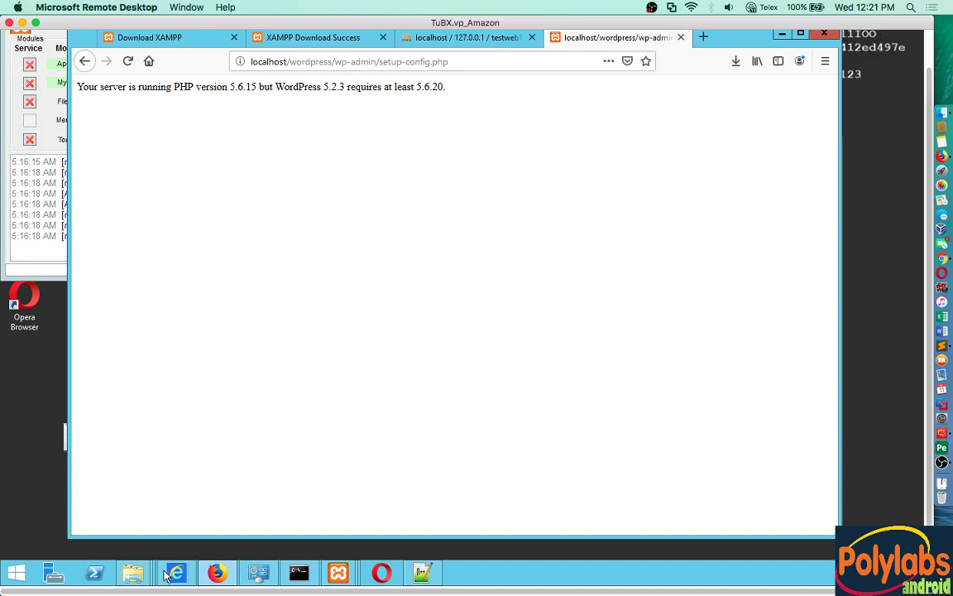
Step: Close the WordPress error tab and take File Explorer back up to htdocs
middle_click(613, 37)
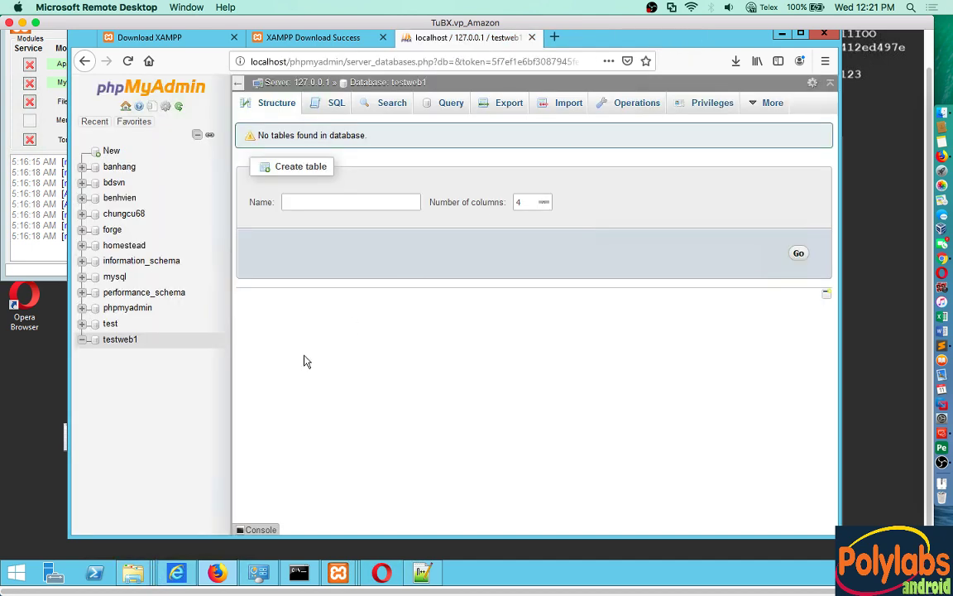
mouse_move(134, 574)
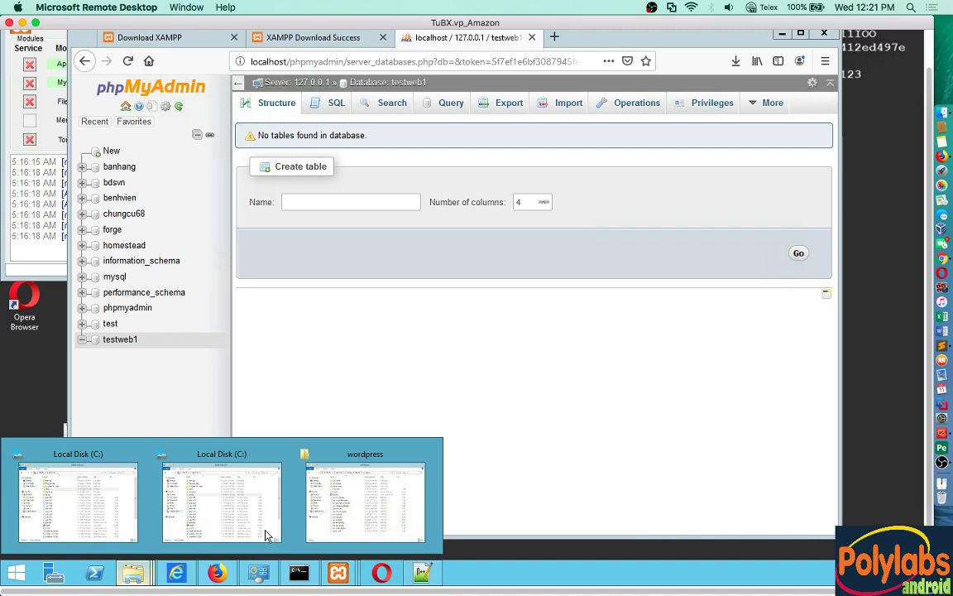
left_click(365, 501)
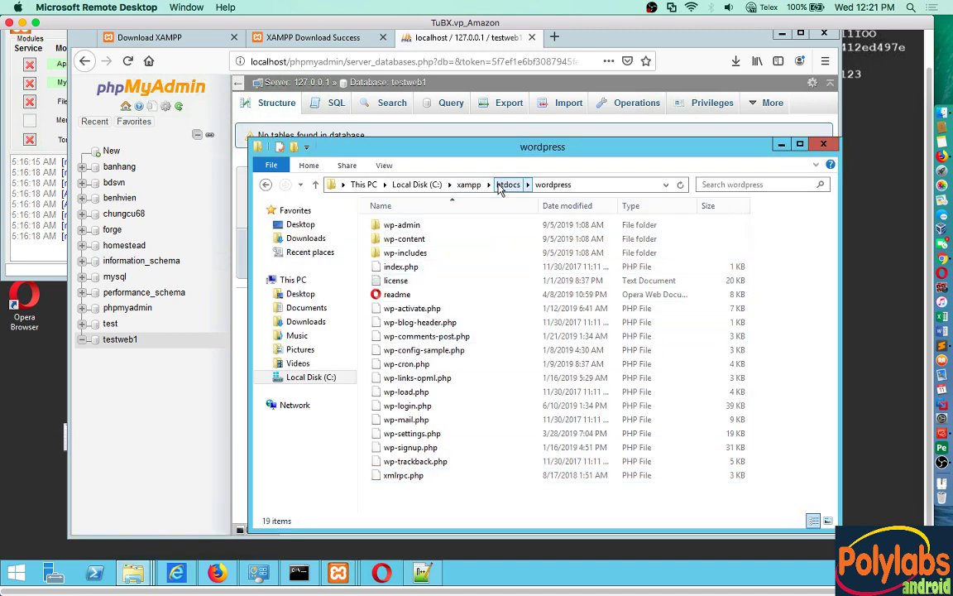
left_click(499, 184)
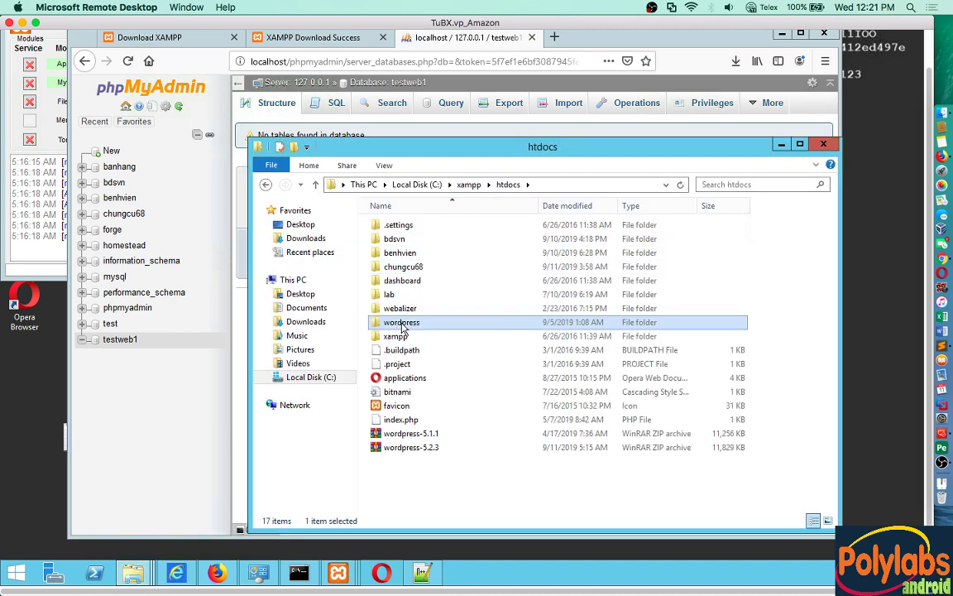
Step: Delete the old wordpress folder and extract wordpress-5.1.1 into htdocs in its place
right_click(403, 324)
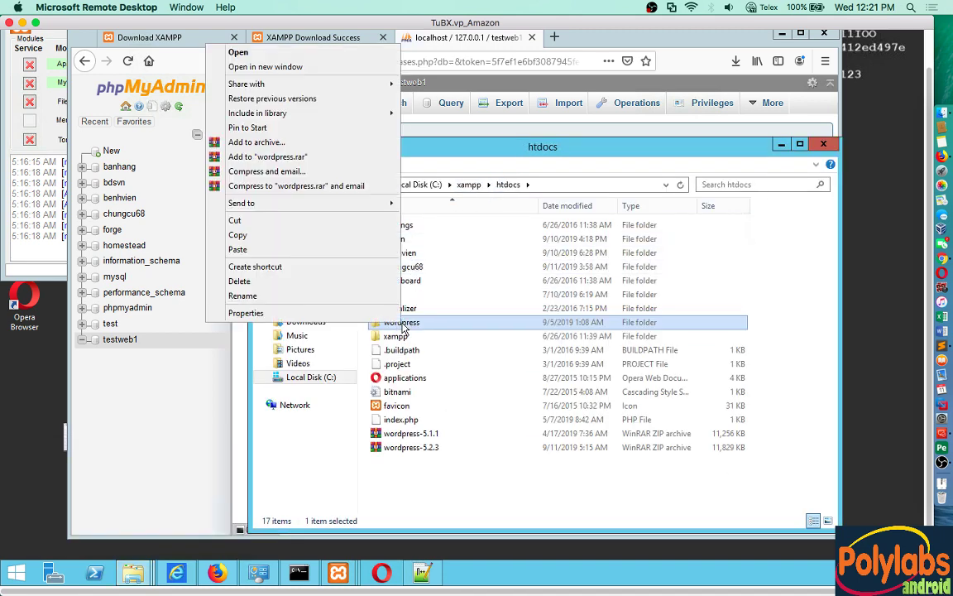
left_click(243, 283)
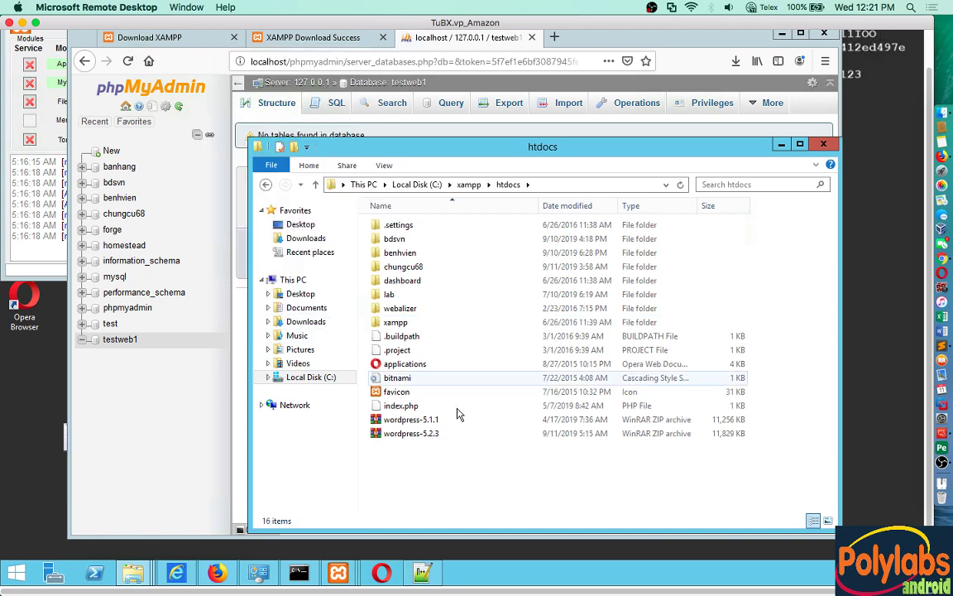
right_click(423, 423)
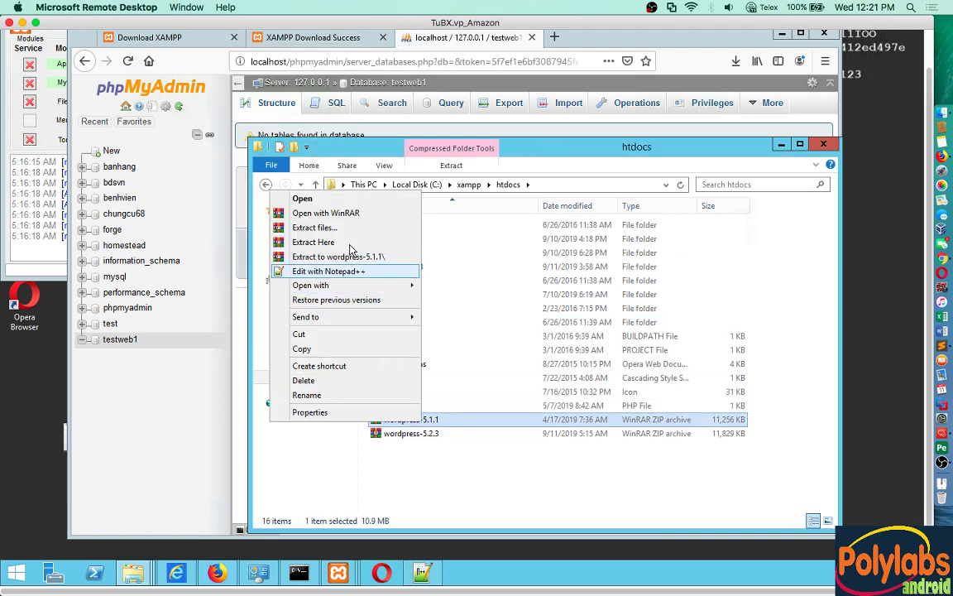
left_click(347, 244)
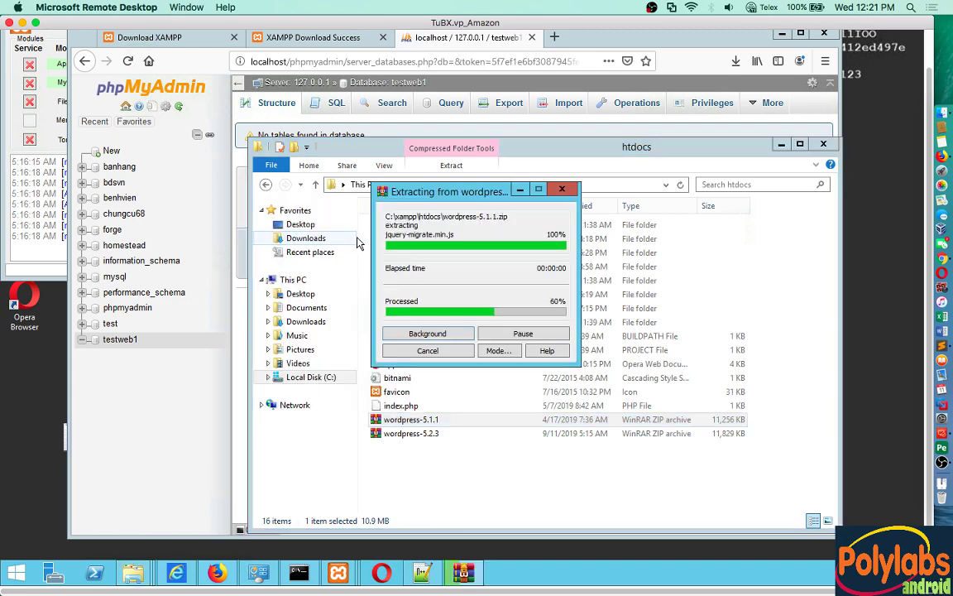
Step: Open a new tab and select the localhost/phpmyadmin part of the phpMyAdmin address
left_click(556, 40)
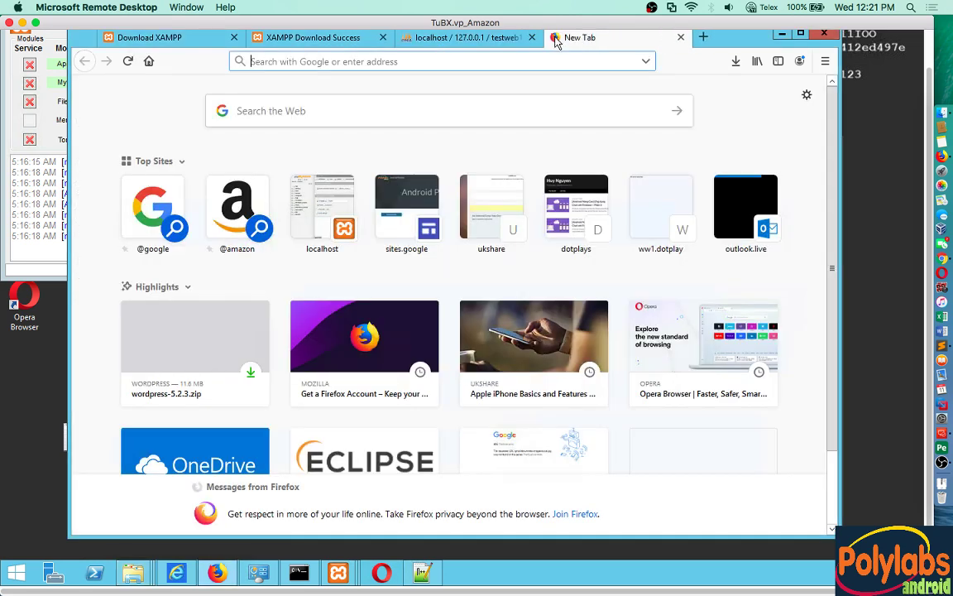
left_click(397, 38)
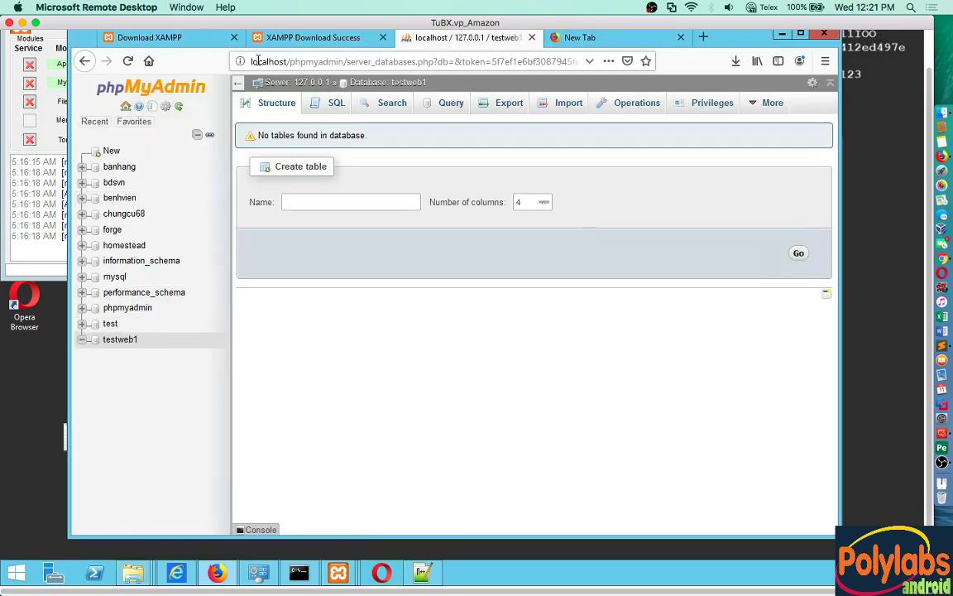
left_click(285, 60)
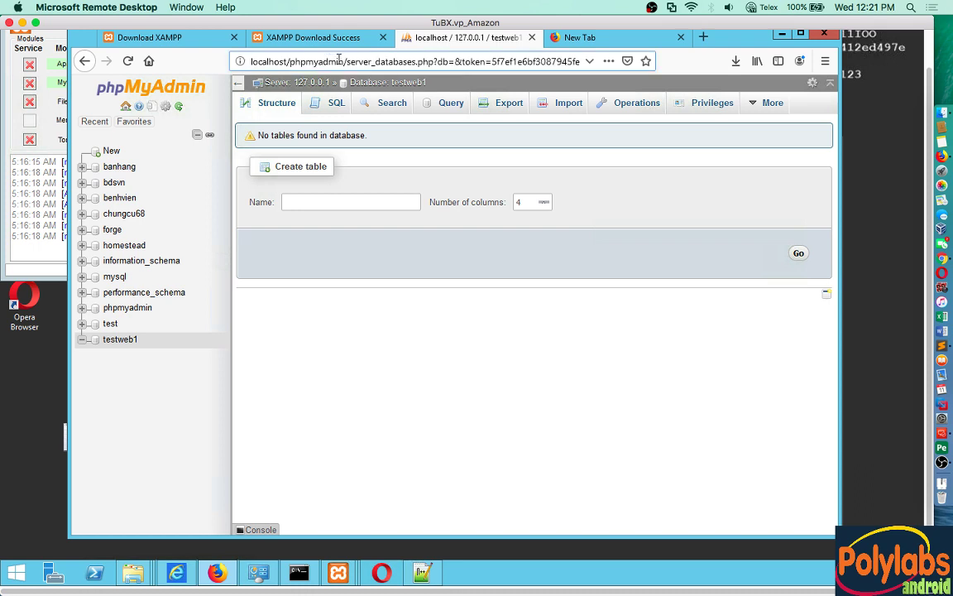
left_click_drag(338, 60, 257, 61)
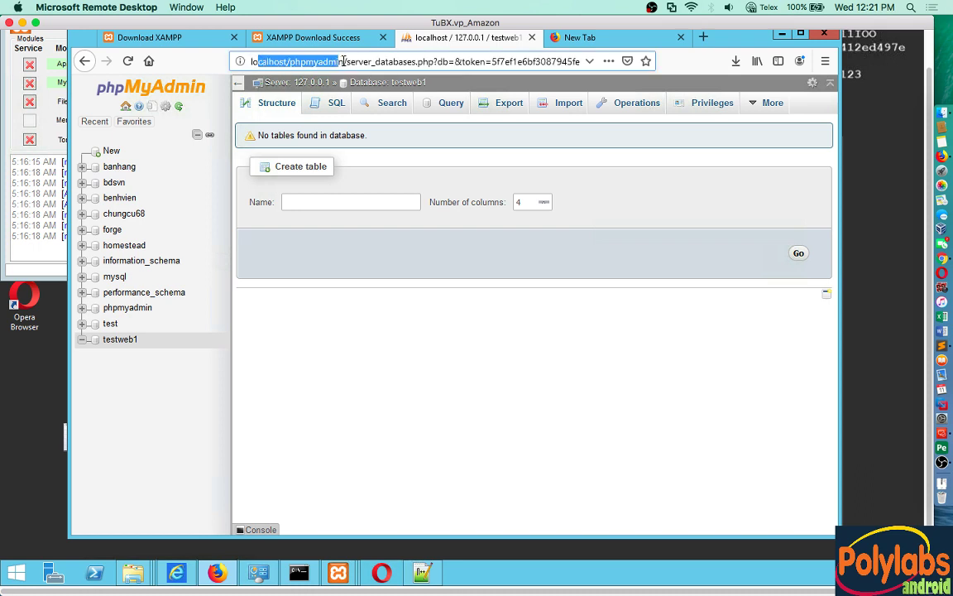
left_click_drag(343, 61, 239, 73)
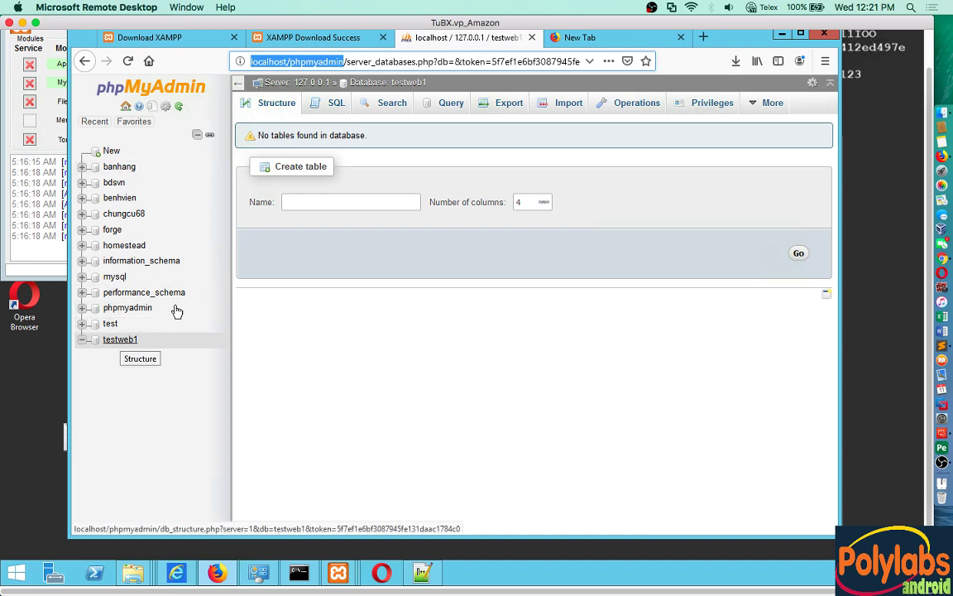
Step: Load localhost/wordpress/ in the new tab to reach the WordPress setup language page
left_click(558, 37)
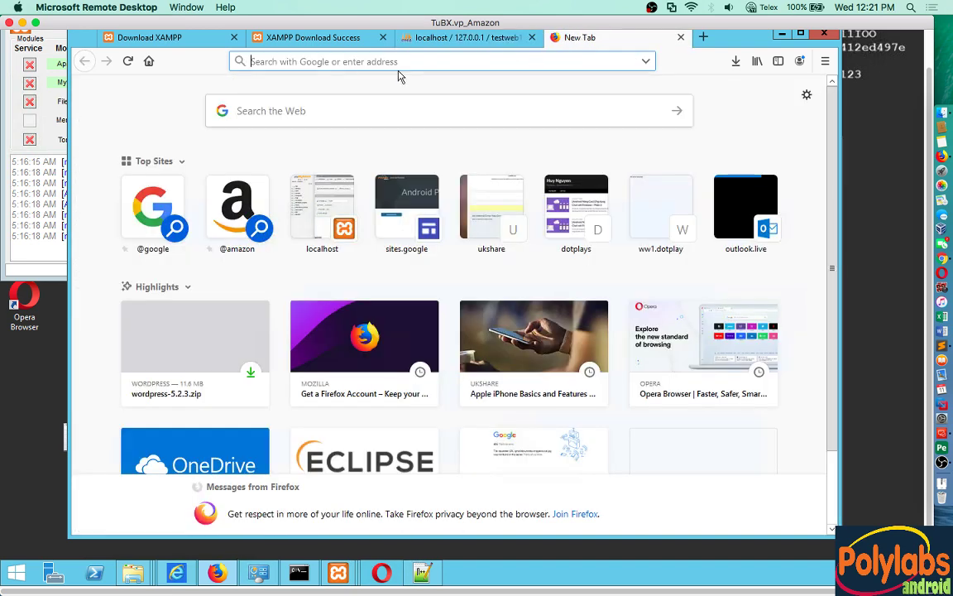
type("local")
key("Right")
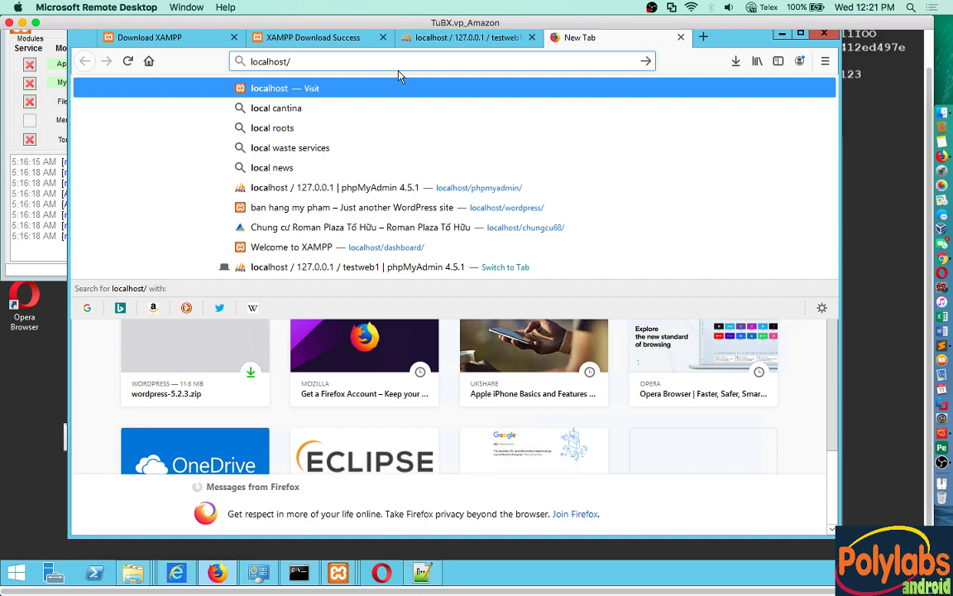
type("wo")
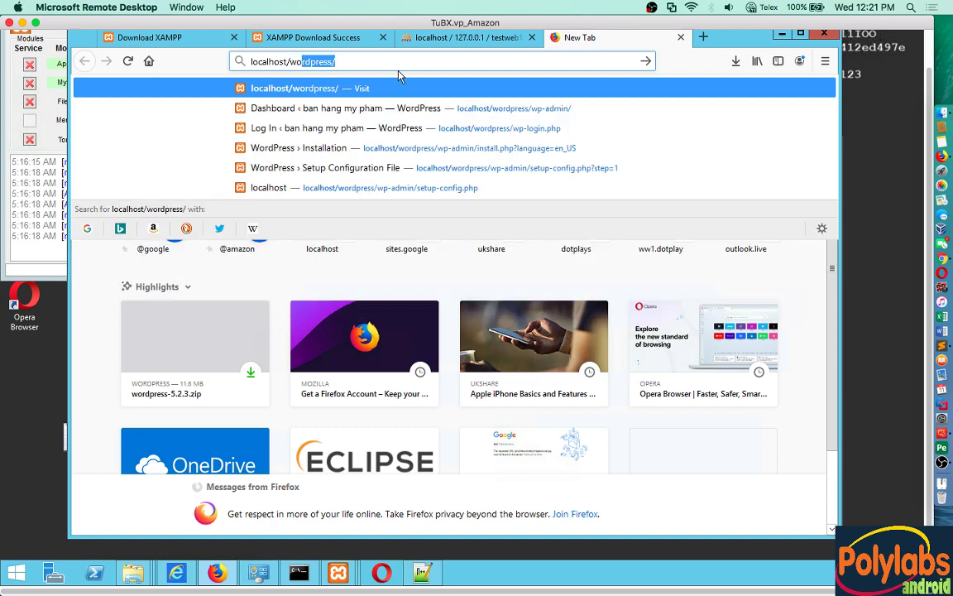
key("Return")
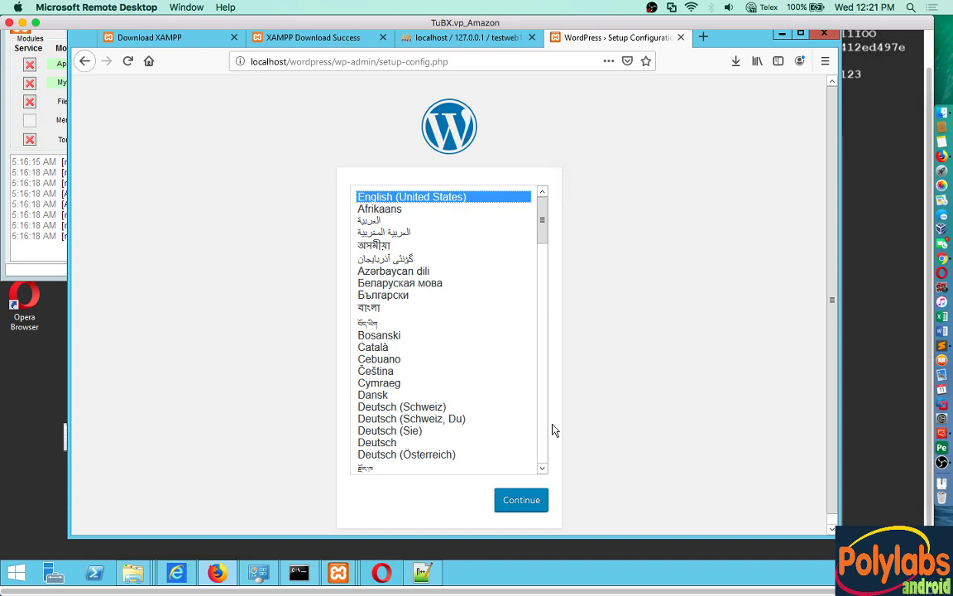
Step: Keep English, continue to the database details form and check the database name in phpMyAdmin
left_click(518, 501)
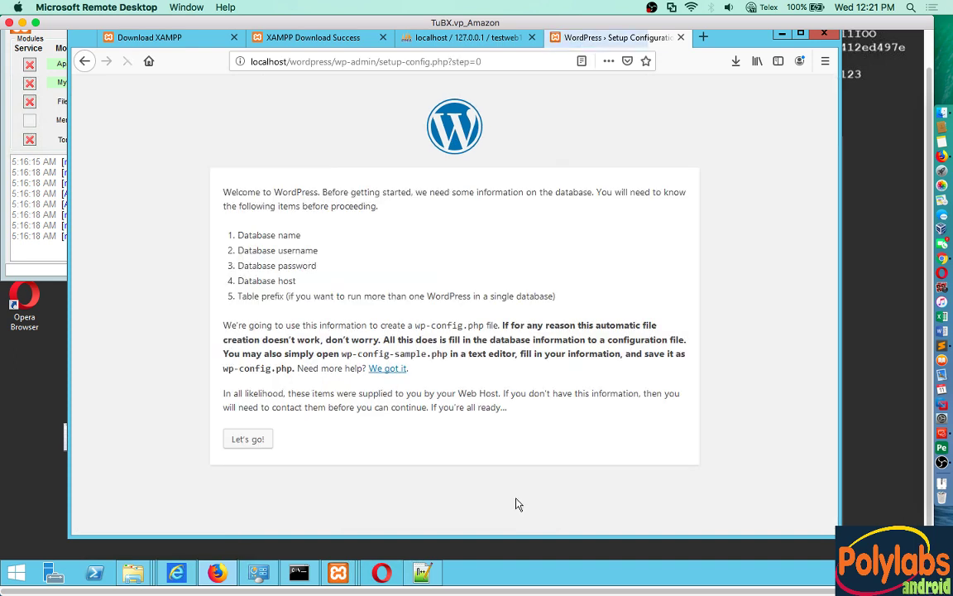
left_click(258, 444)
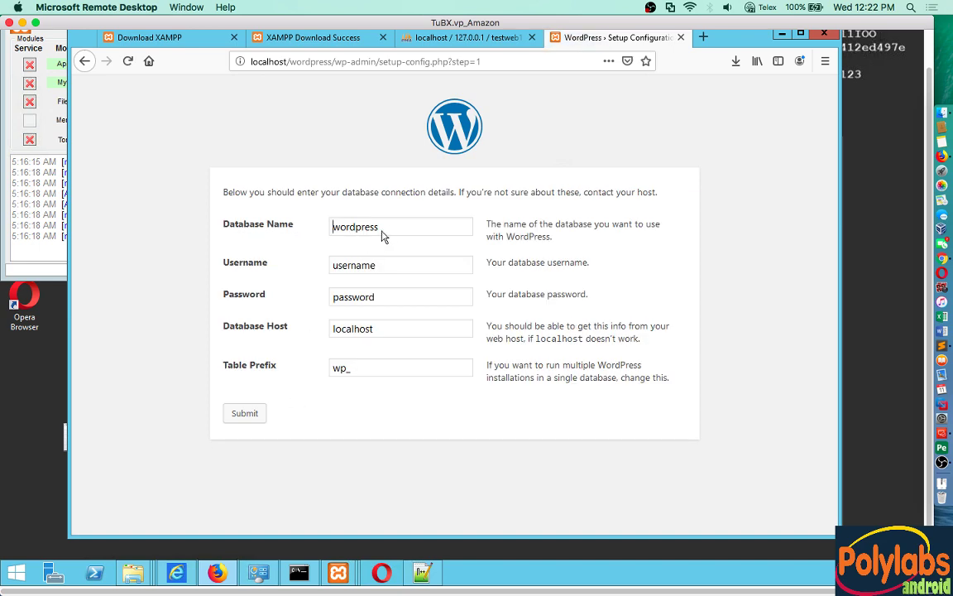
left_click(412, 38)
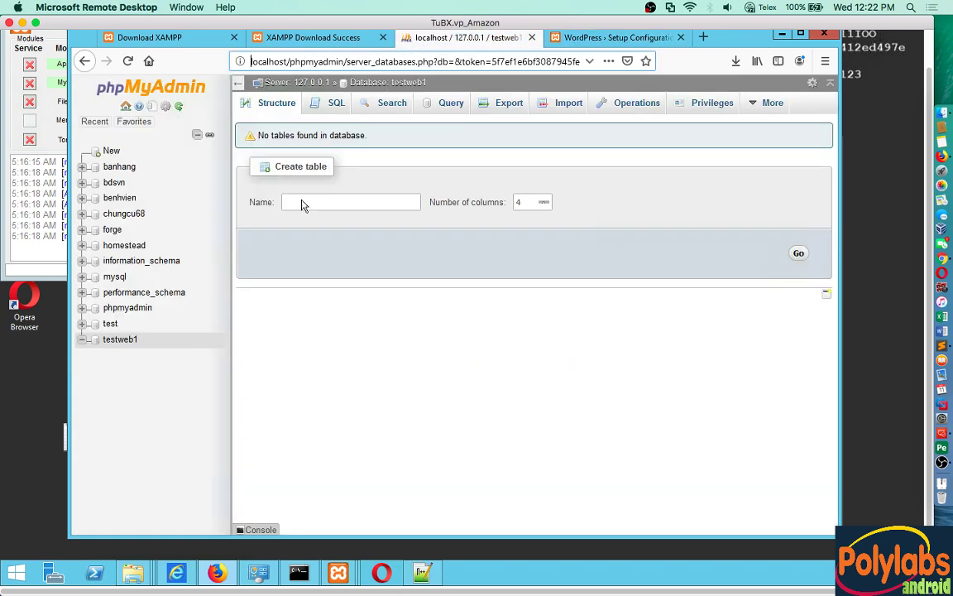
left_click(601, 42)
Step: Enter database name testweb1, username root and an empty password, then submit
left_click_drag(386, 232, 310, 237)
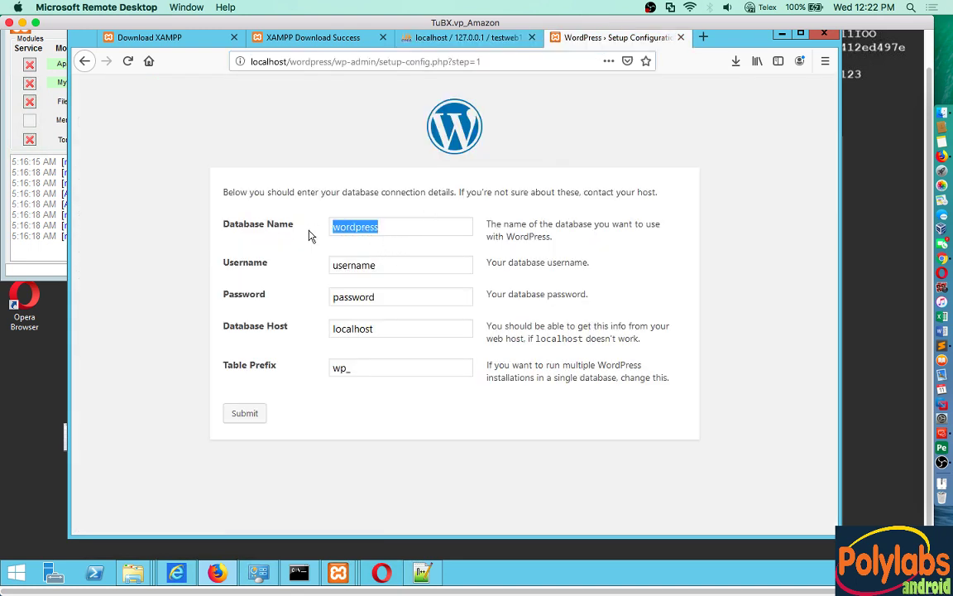
type("tes")
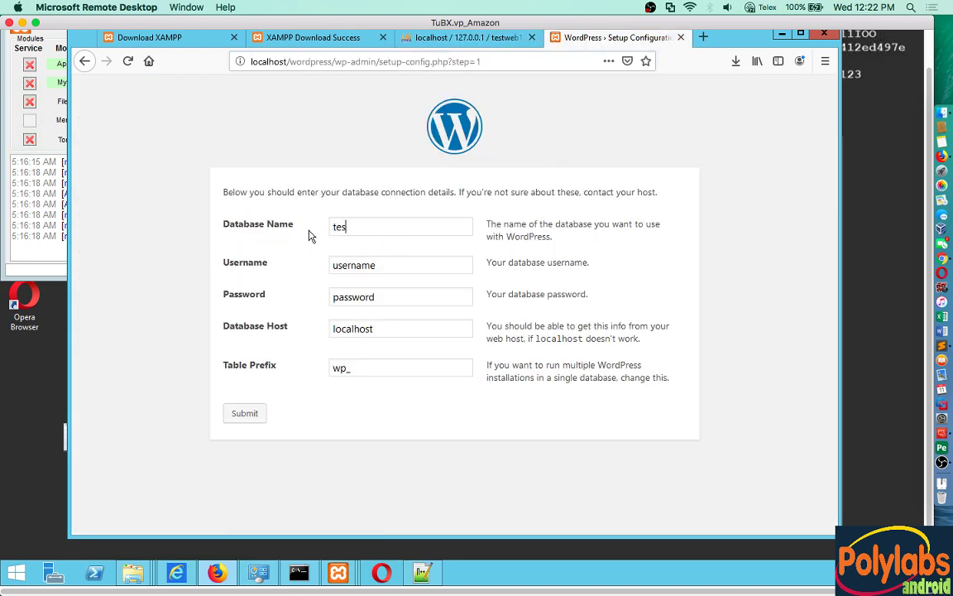
type("tweb1")
left_click_drag(406, 264, 310, 264)
type("root")
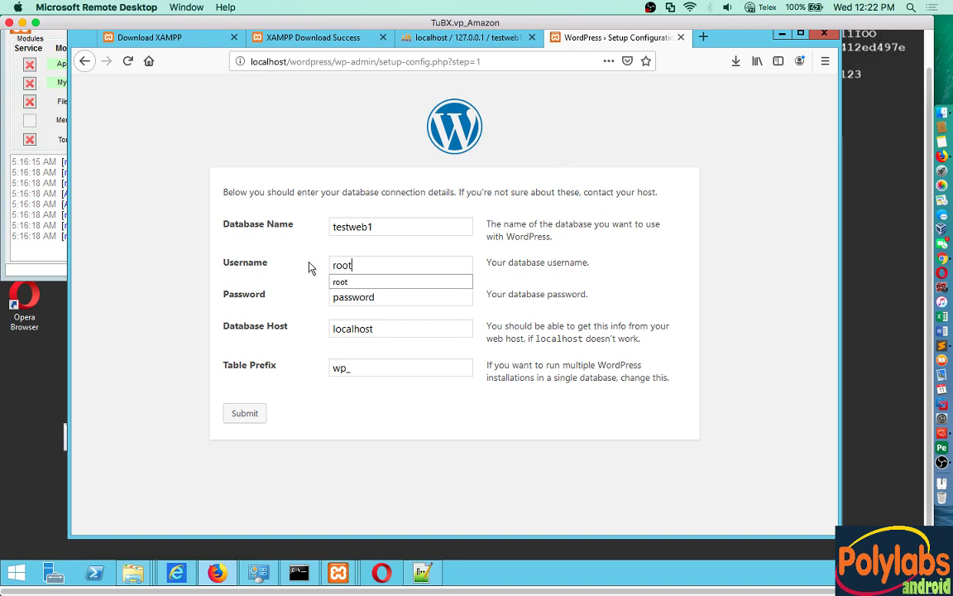
left_click(340, 298)
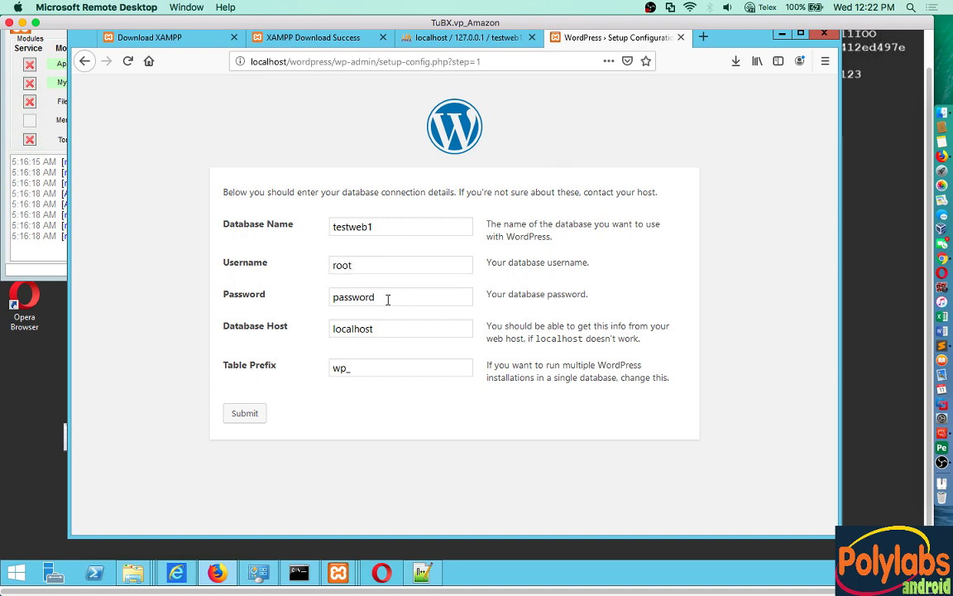
left_click_drag(389, 298, 281, 300)
key("BackSpace")
left_click(245, 414)
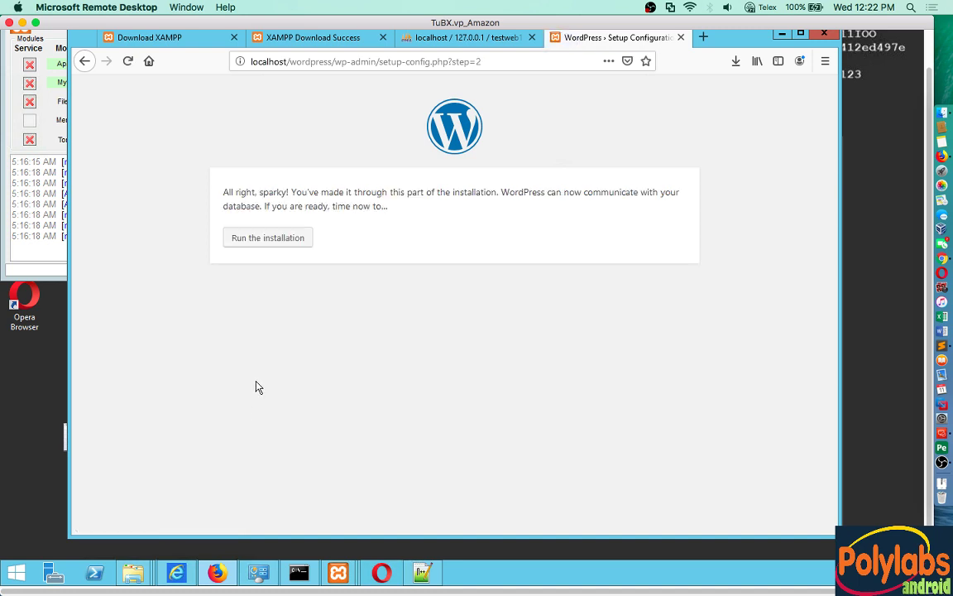
Step: Run the installation and enter site title 'Maketing' and username admin
left_click(270, 243)
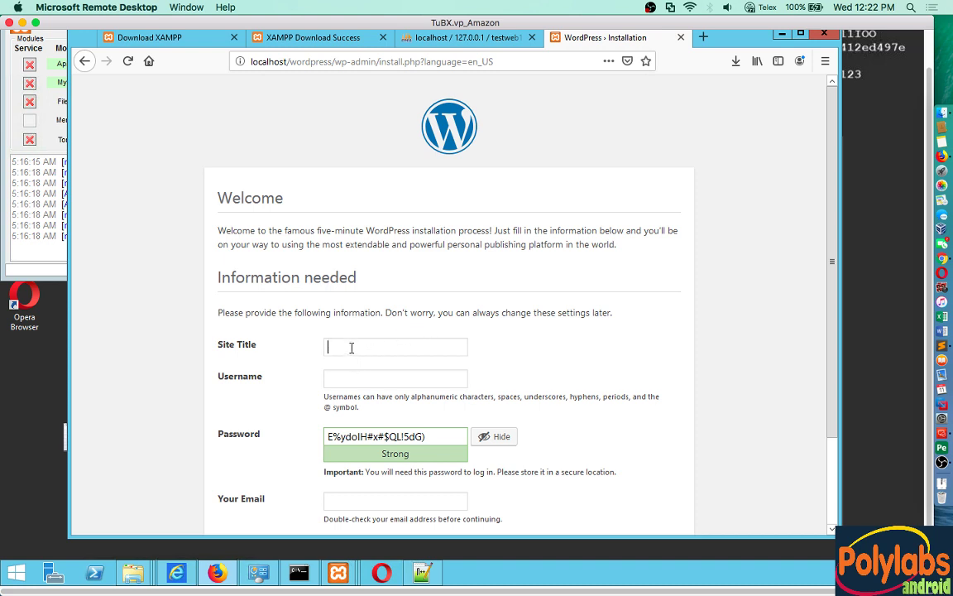
type("Maketing")
left_click(408, 377)
type("admin")
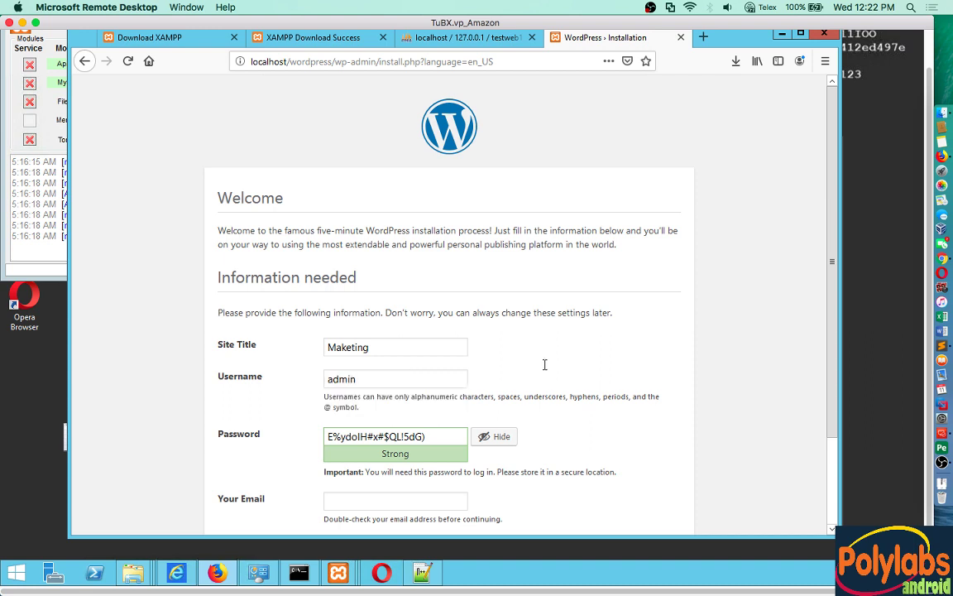
Step: Replace the generated password with a short weak one, confirm weak password use, and submit
left_click(446, 436)
left_click_drag(449, 434, 326, 436)
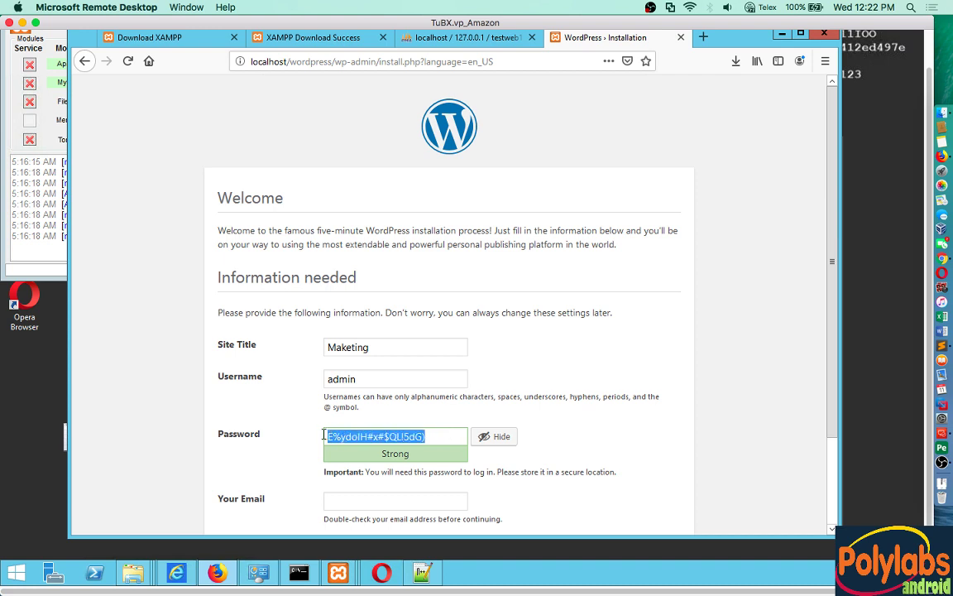
type("123456")
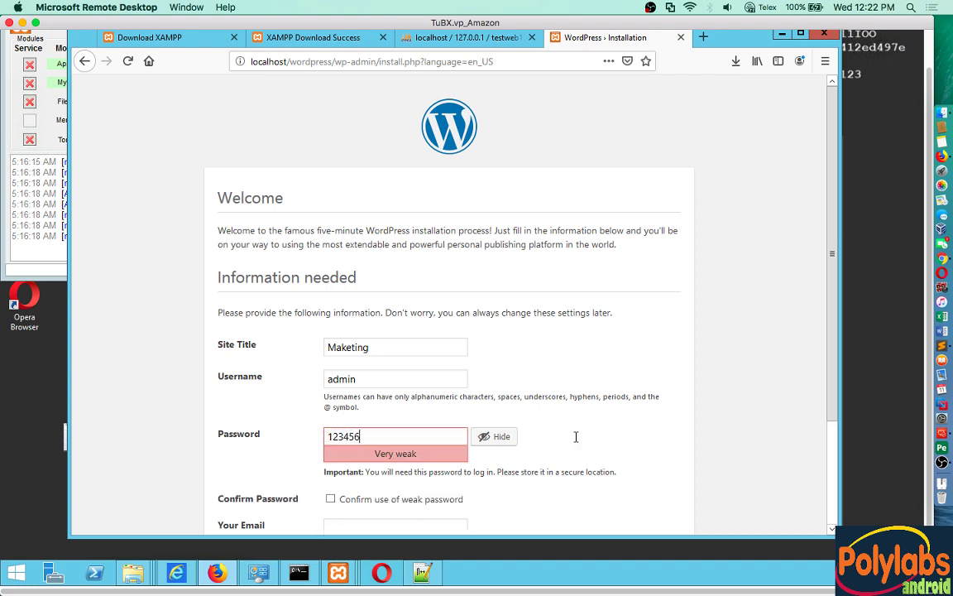
scroll(608, 443, "down", 3)
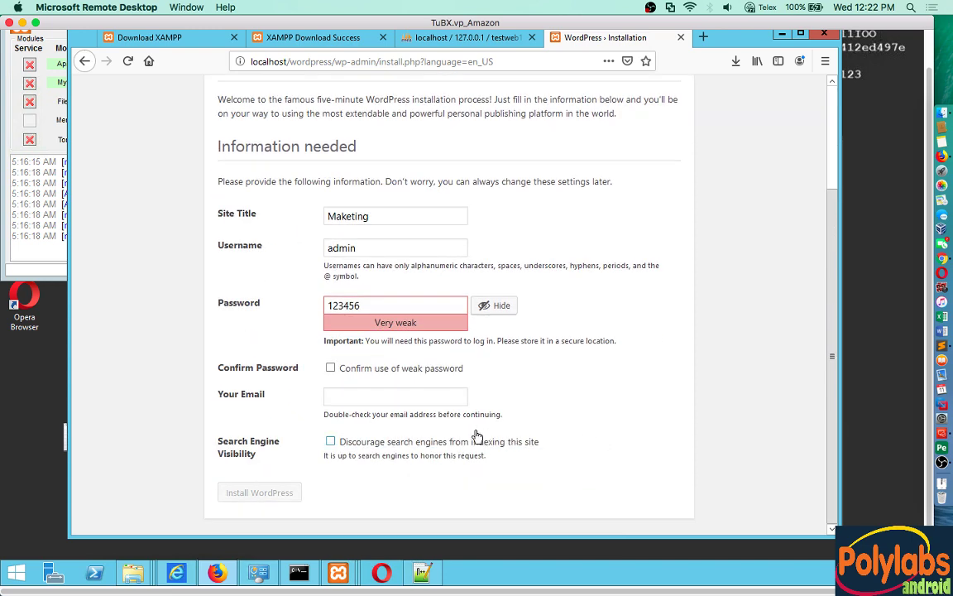
left_click(331, 367)
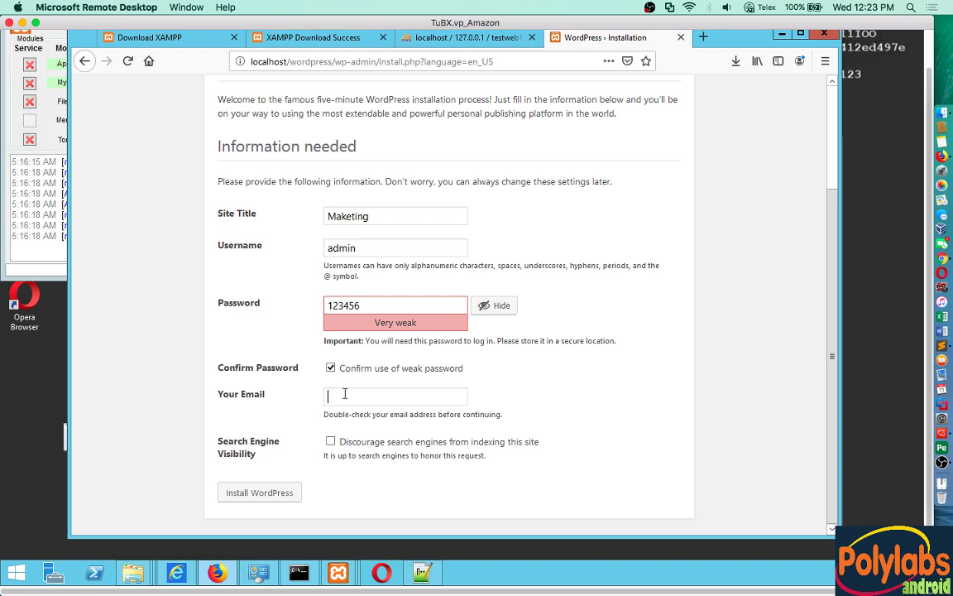
left_click(282, 493)
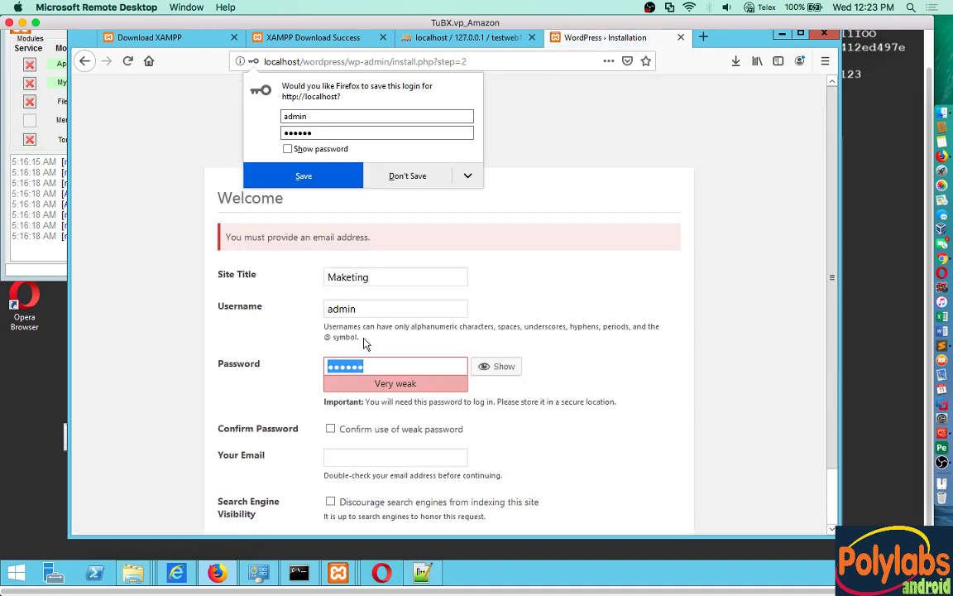
Step: Dismiss the save-login prompt and fill in the admin's e-mail address
left_click(409, 178)
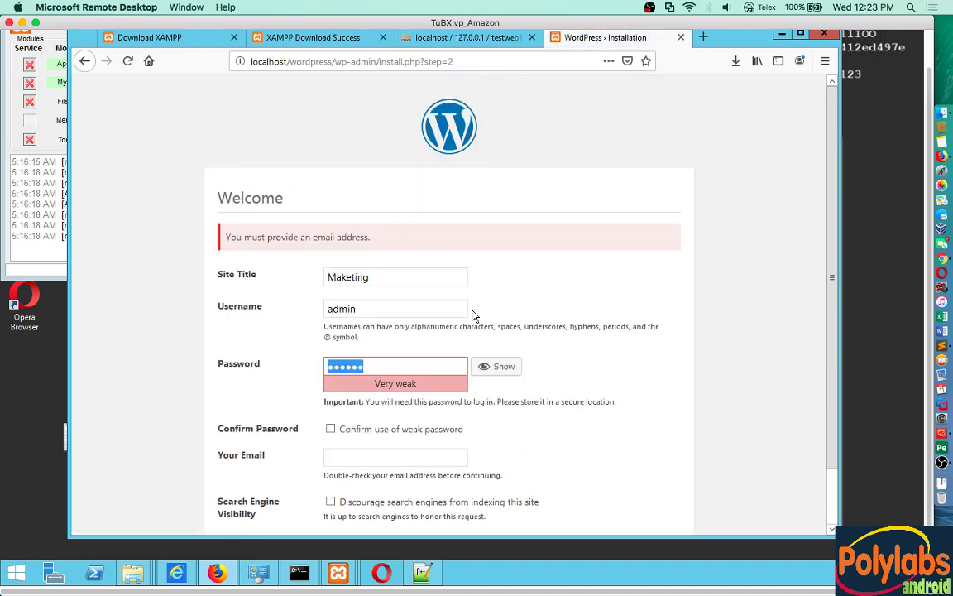
scroll(476, 316, "down", 1)
left_click(363, 397)
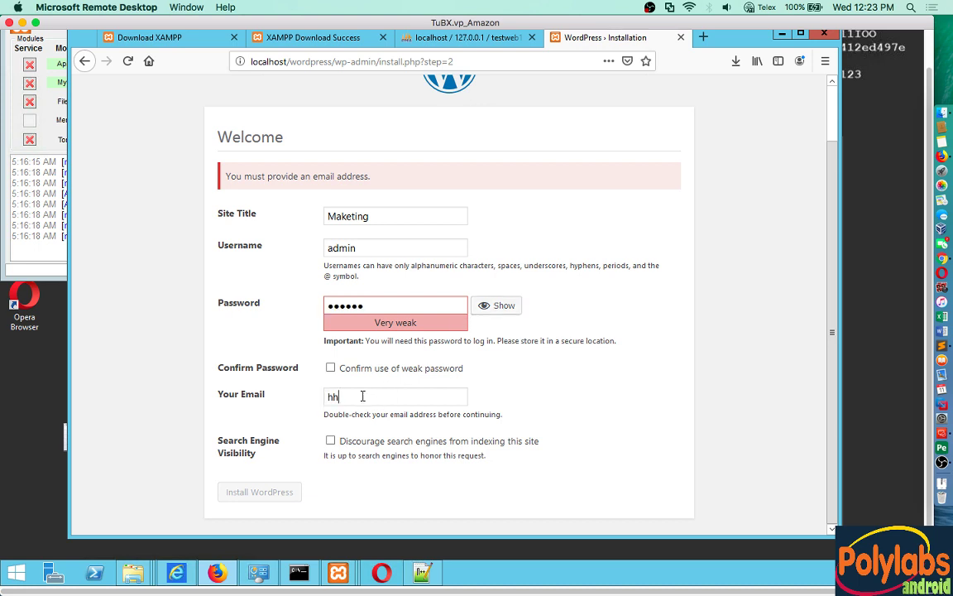
type("h")
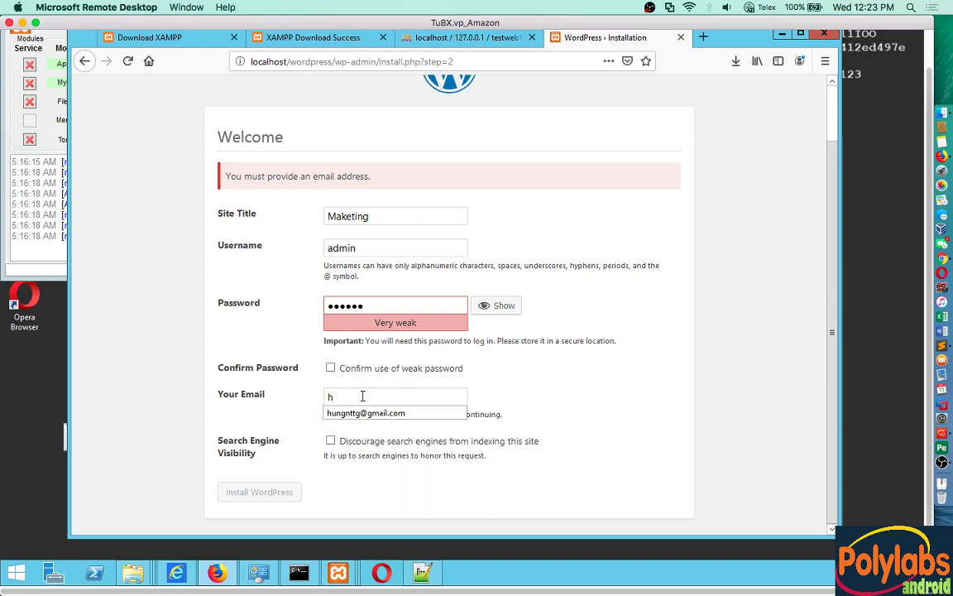
key("BackSpace")
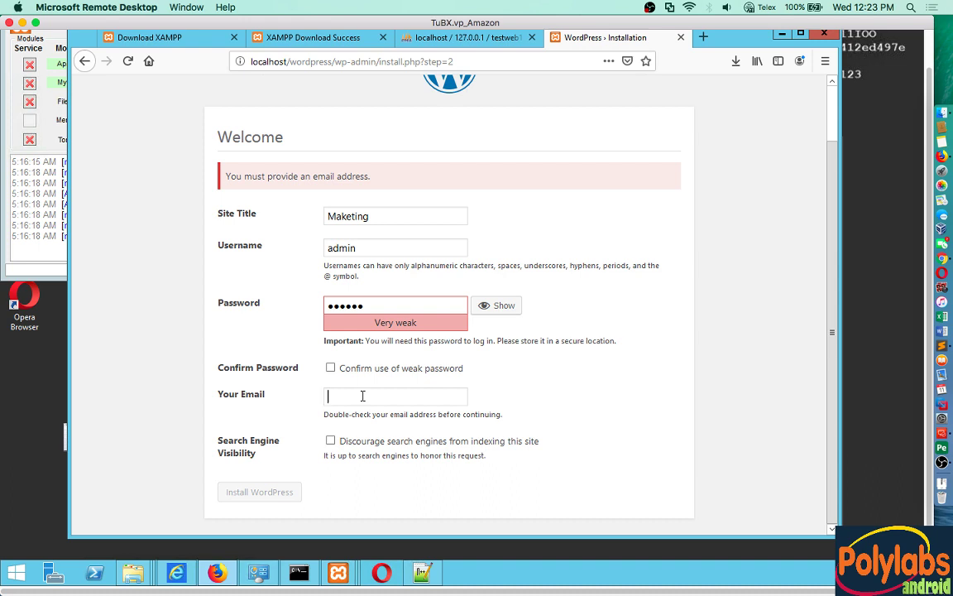
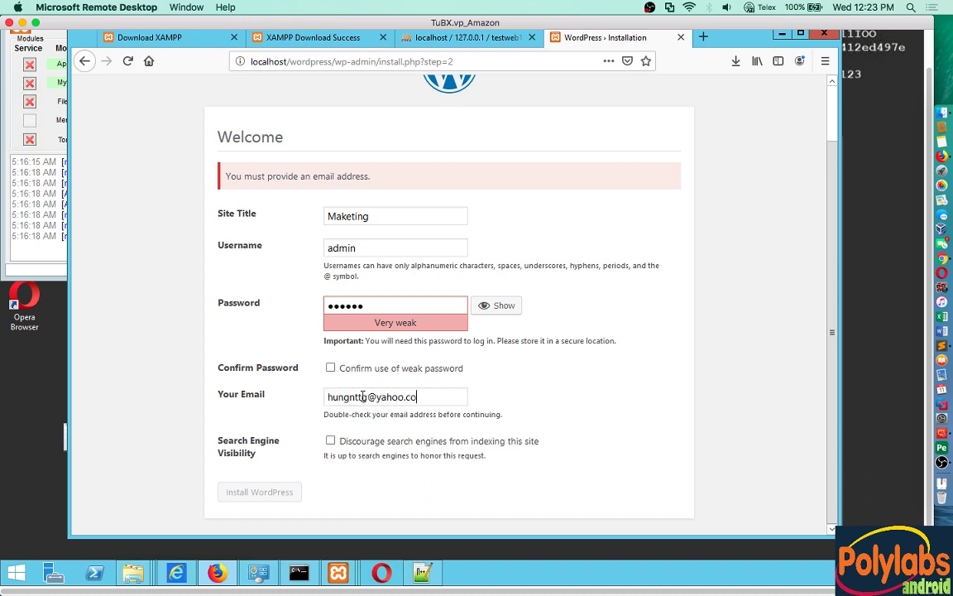
Step: Reconfirm the weak password, resubmit the installation and decline saving the login
left_click(331, 368)
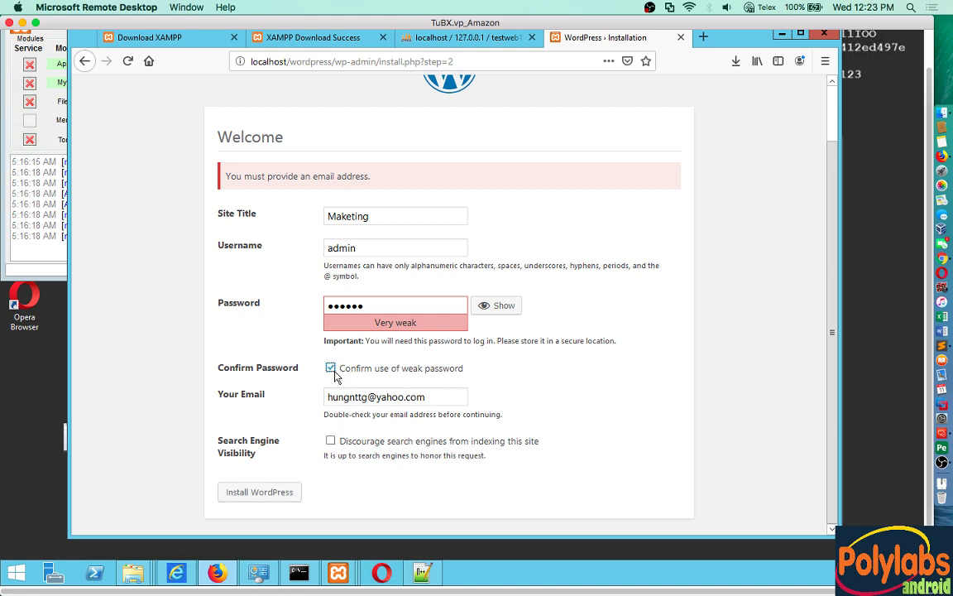
left_click(269, 494)
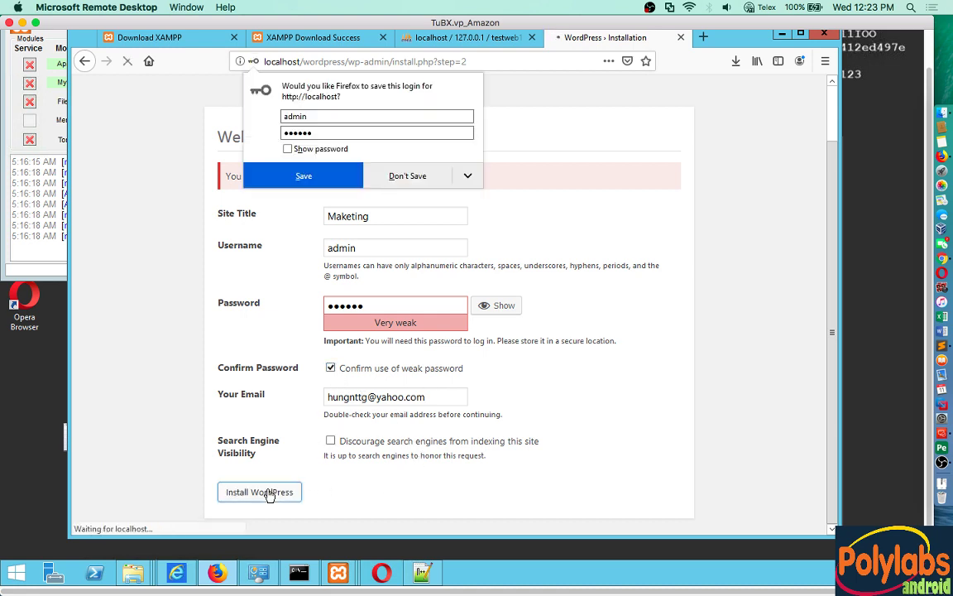
left_click(412, 179)
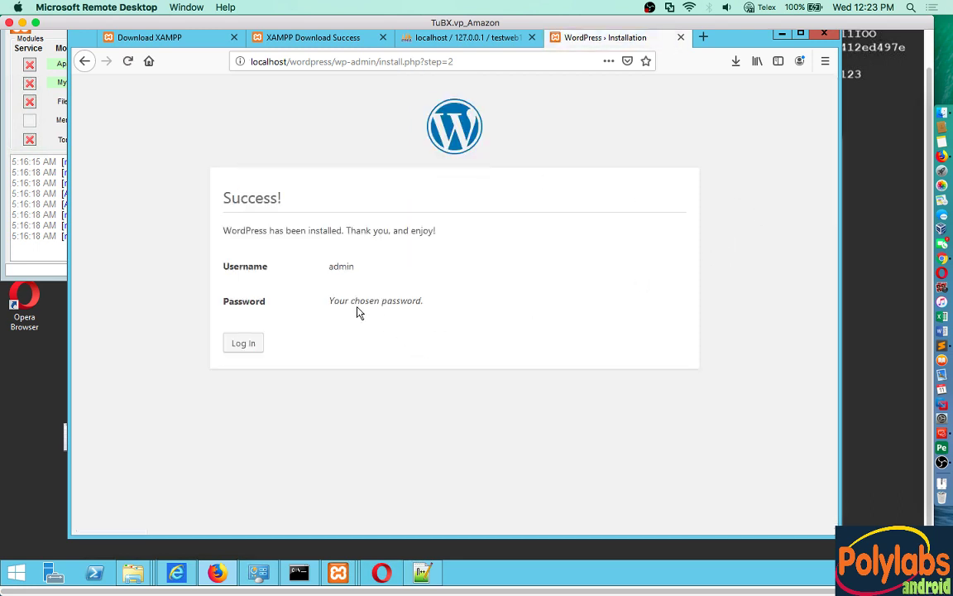
Step: Log in as admin with the account password and Remember Me ticked
left_click(248, 351)
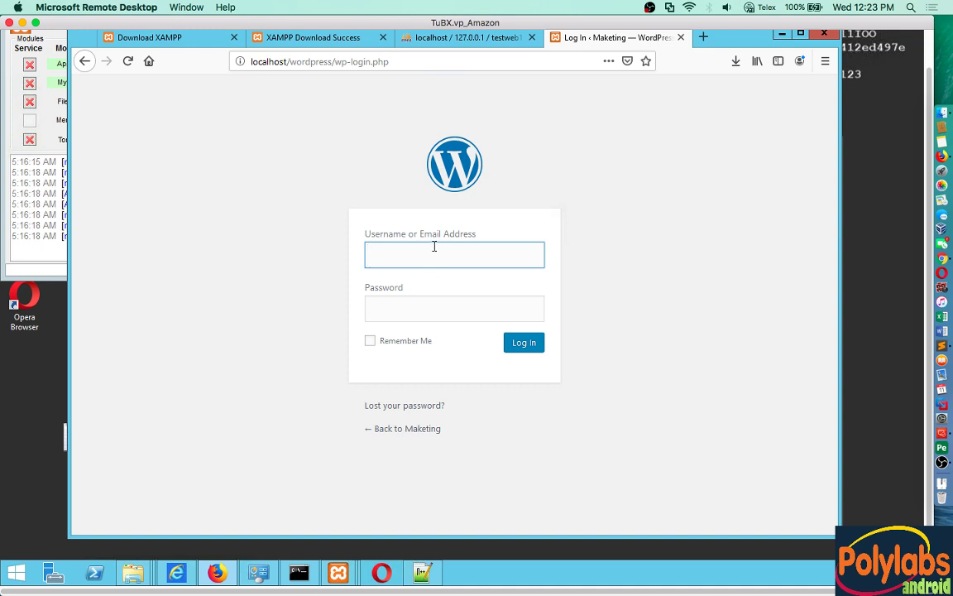
type("admin")
key("Tab")
type("123456")
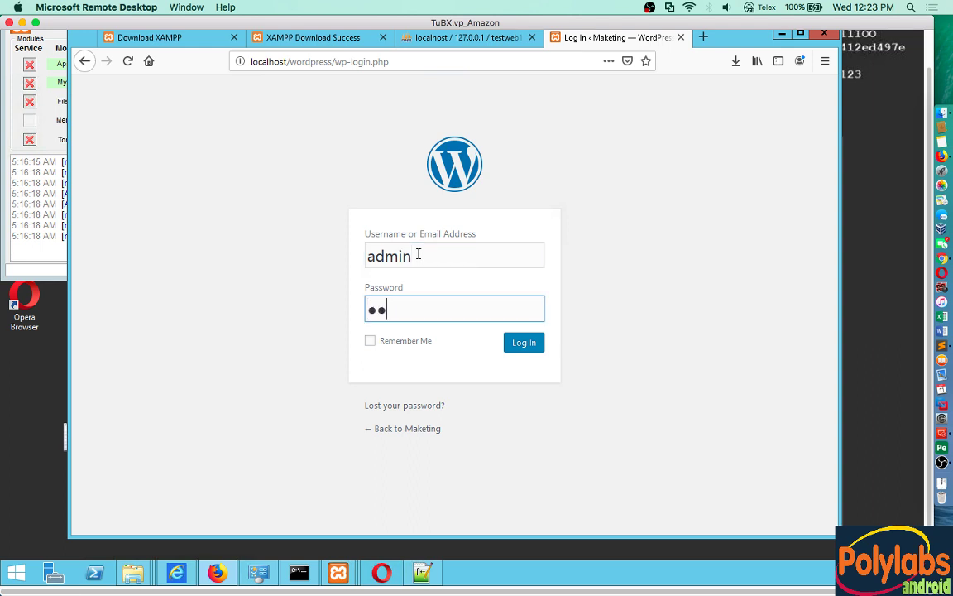
left_click(370, 341)
left_click(520, 347)
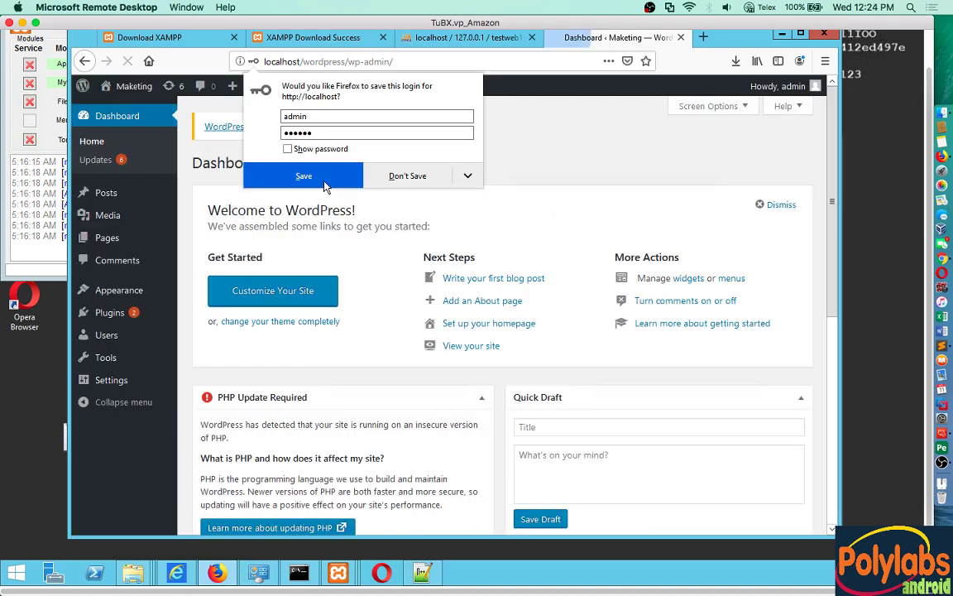
Step: Save the admin login in Firefox and copy localhost/wordpress from the dashboard address
left_click(324, 177)
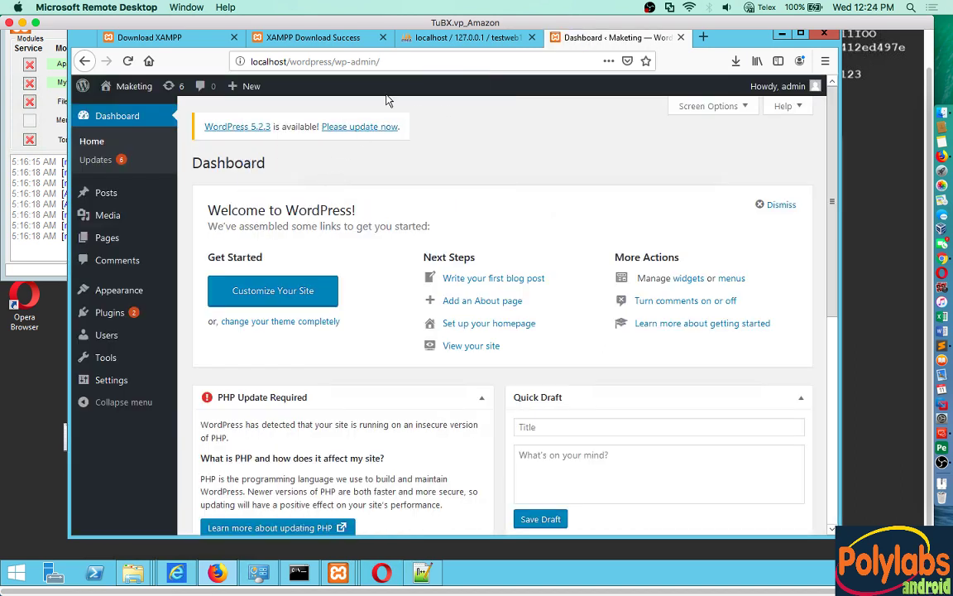
left_click(329, 67)
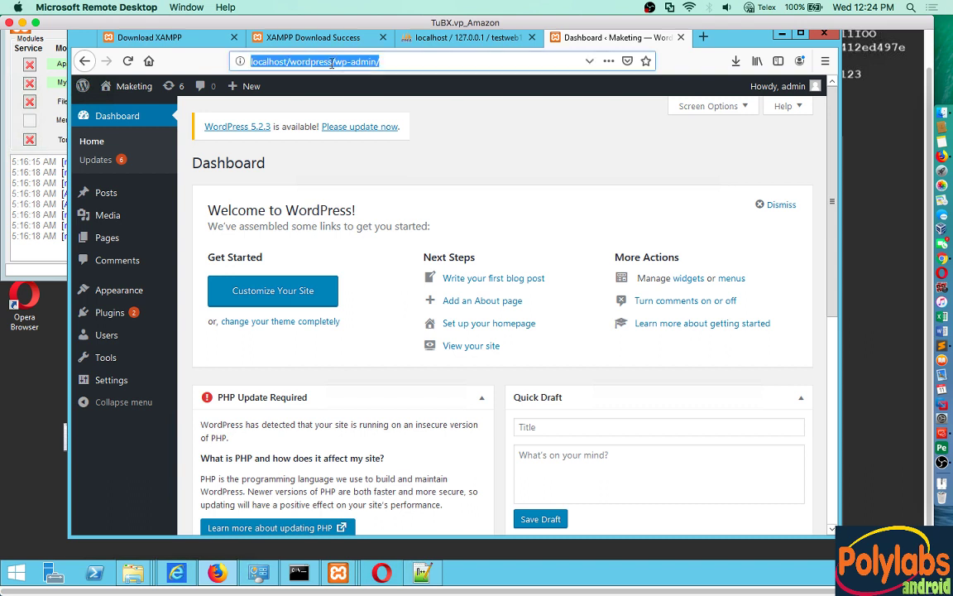
left_click(331, 62)
left_click_drag(331, 62, 230, 61)
right_click(266, 62)
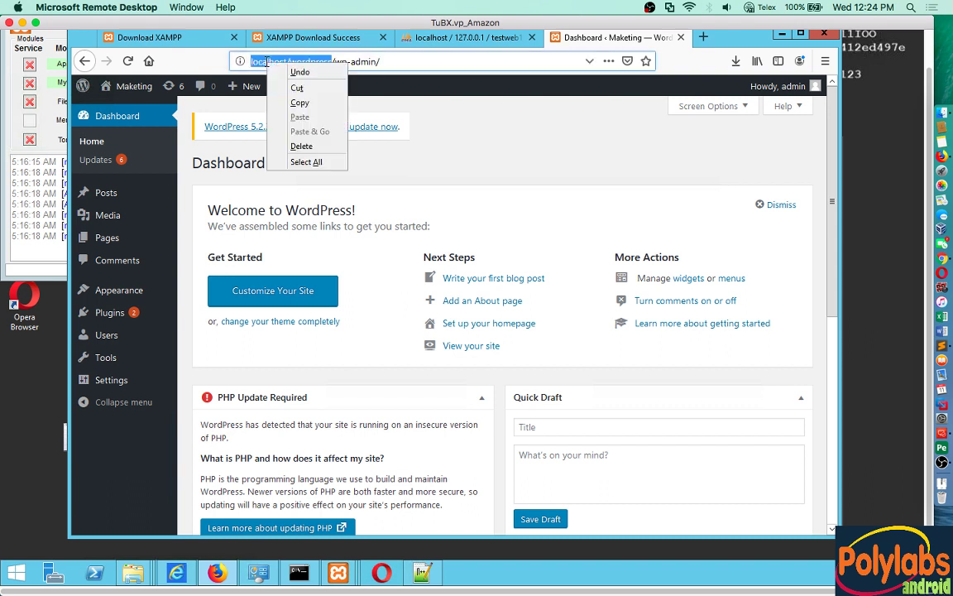
left_click(298, 103)
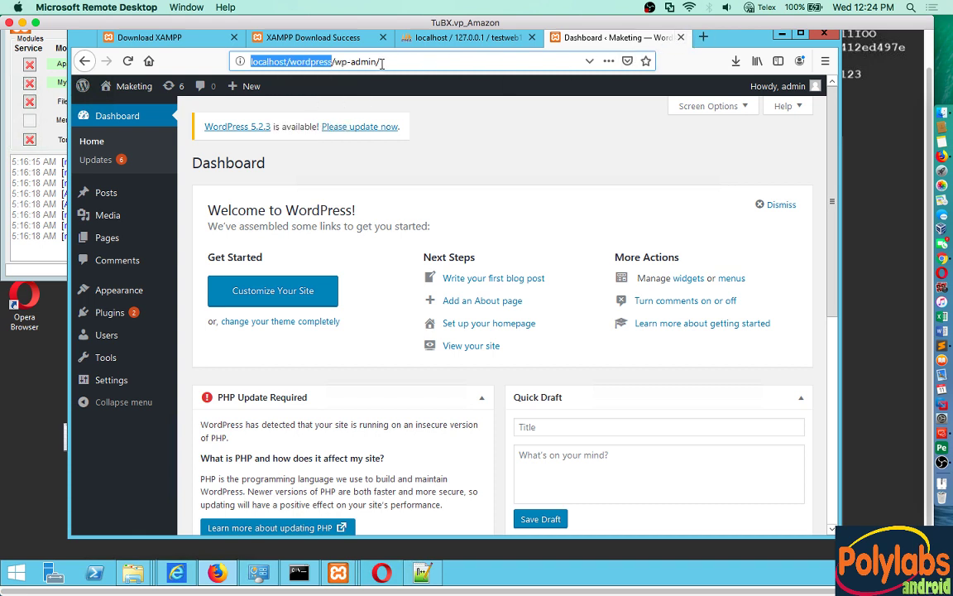
left_click_drag(380, 59, 244, 51)
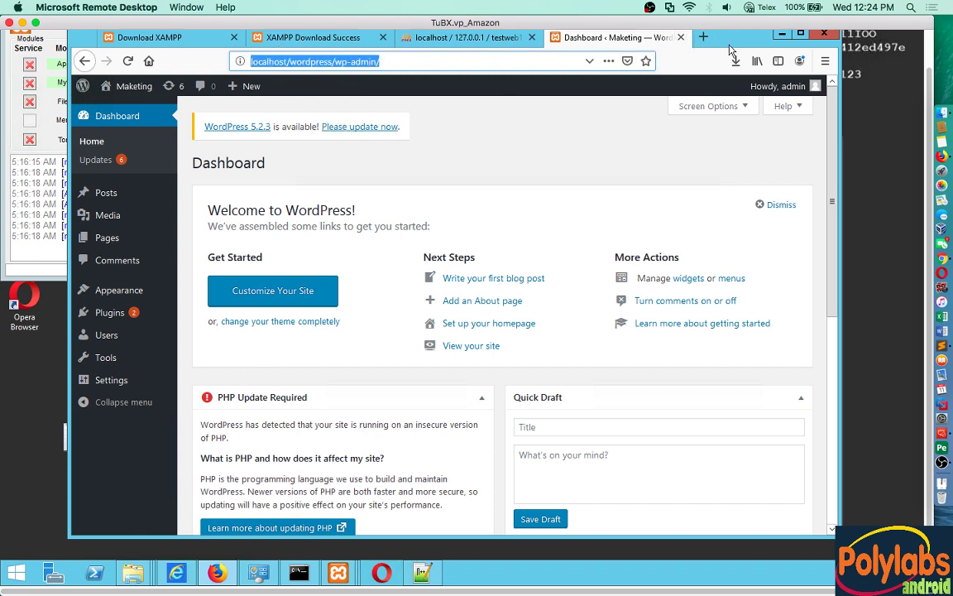
Step: Paste localhost/wordpress into a new tab to load the Maketing front page
key("ctrl+t")
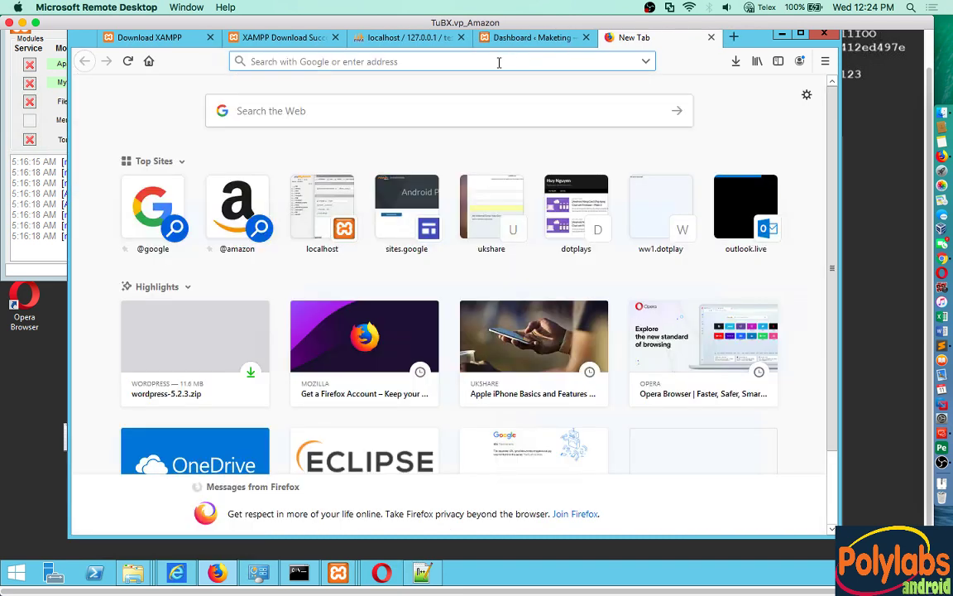
right_click(466, 59)
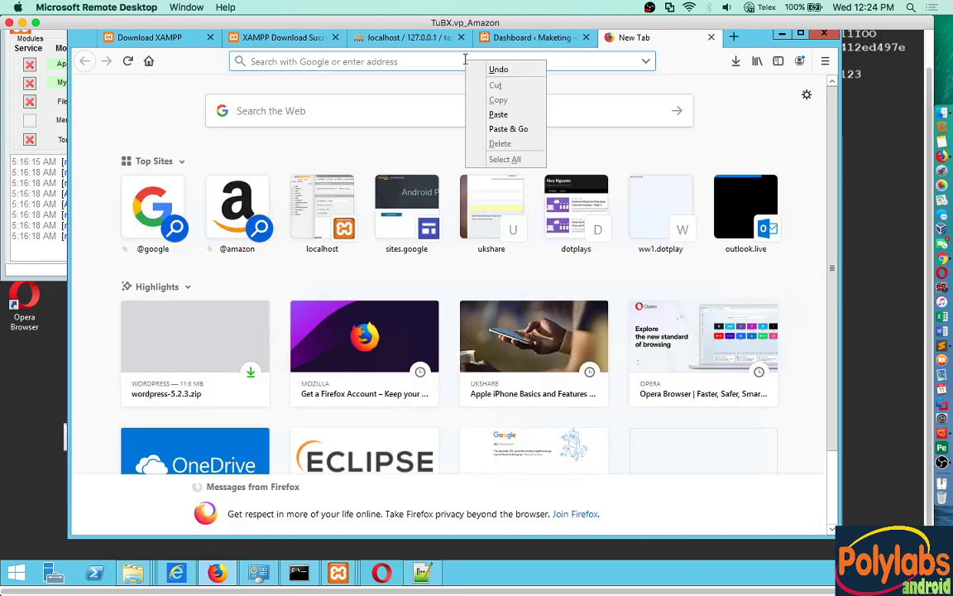
left_click(498, 118)
key("Return")
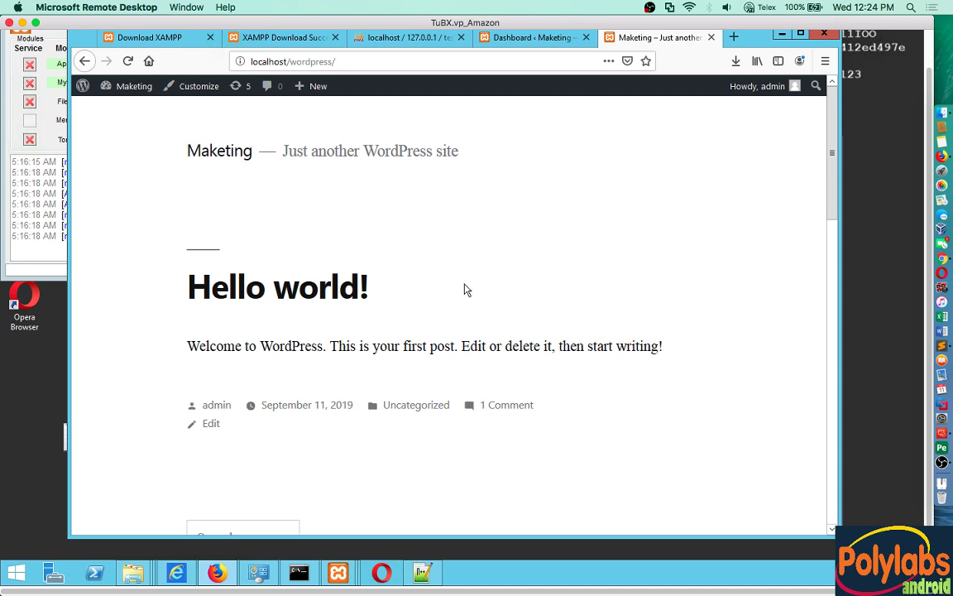
Step: Scroll through the Hello world! post, then return to the admin dashboard
scroll(465, 290, "down", 3)
scroll(466, 292, "up", 3)
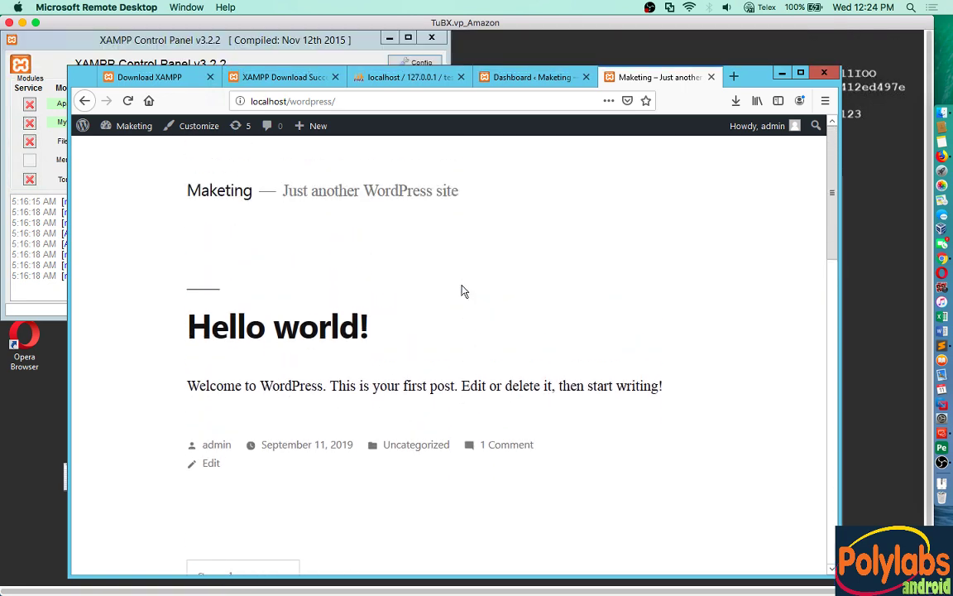
scroll(463, 292, "down", 5)
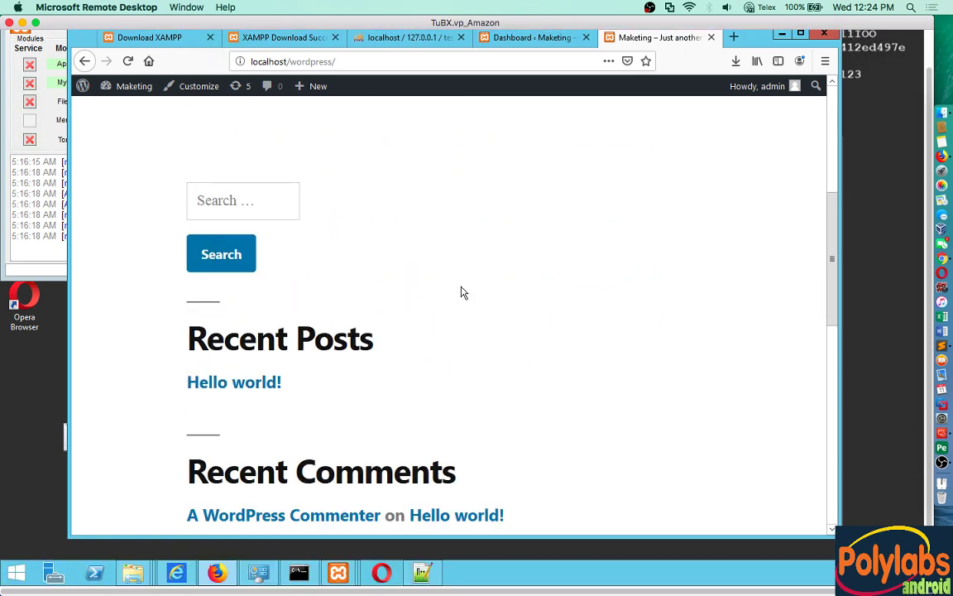
scroll(463, 292, "down", 9)
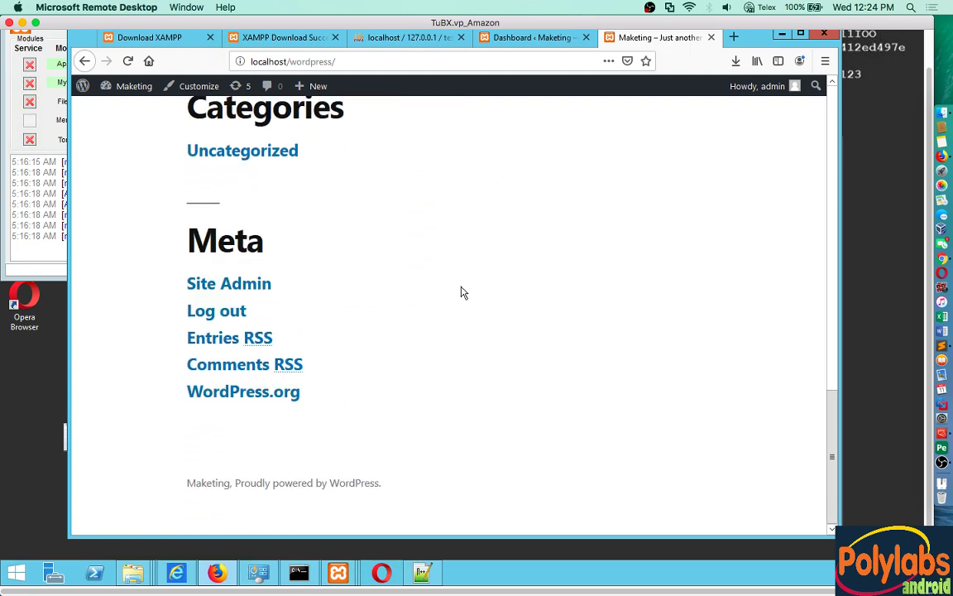
scroll(462, 292, "up", 15)
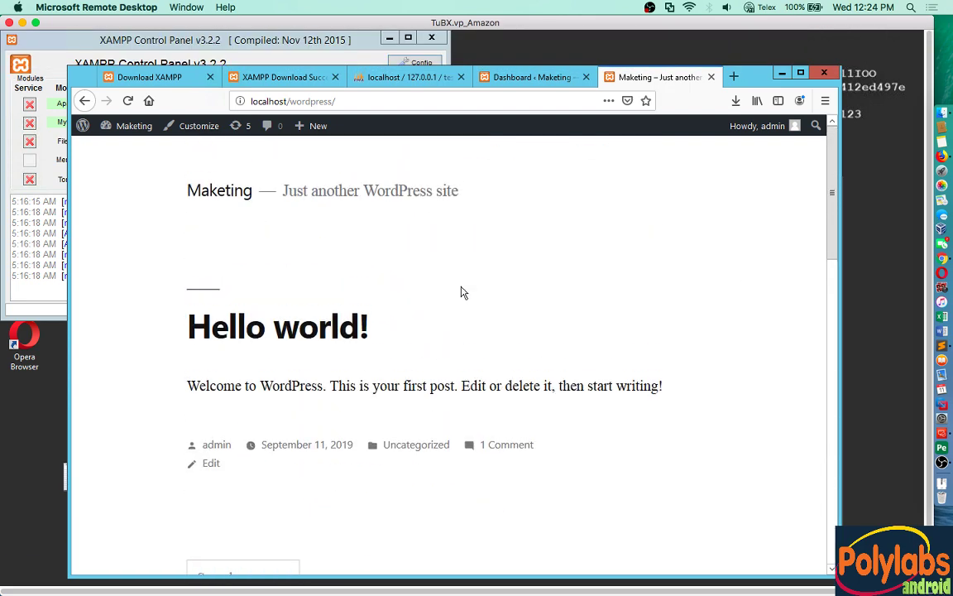
left_click(549, 77)
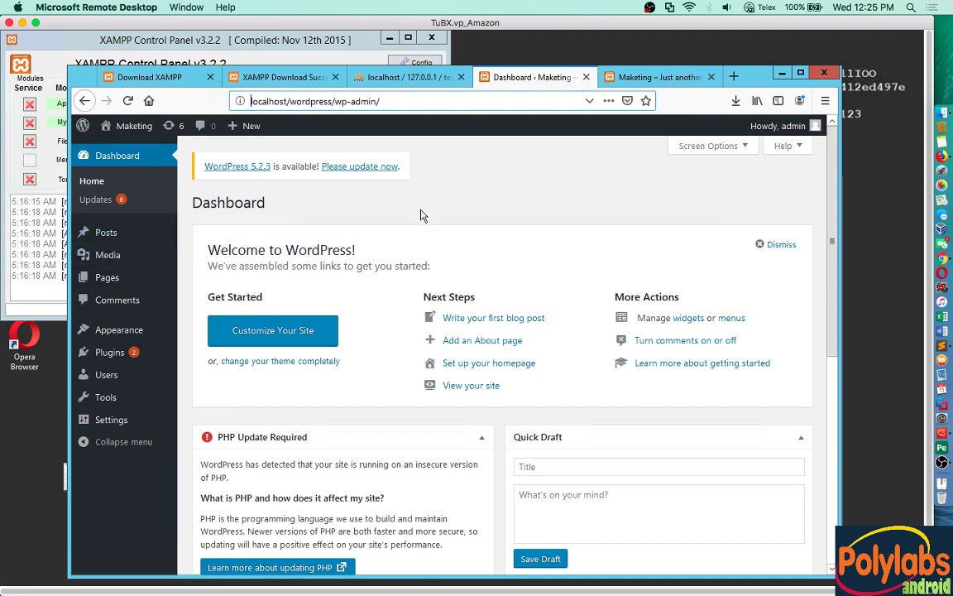
Step: View Appearance > Themes with Twenty Nineteen active, then switch to the site's front page tab
left_click(129, 334)
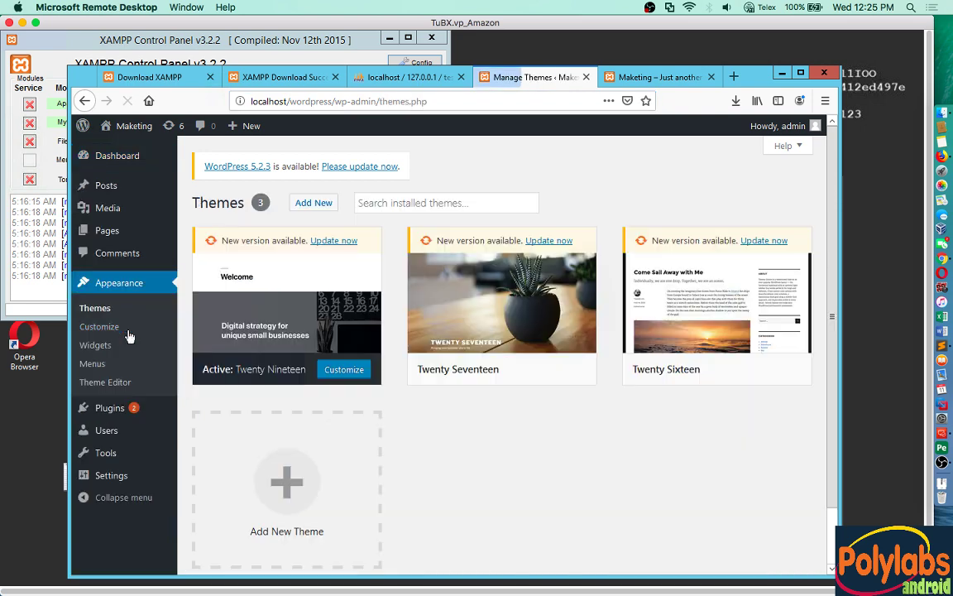
mouse_move(259, 288)
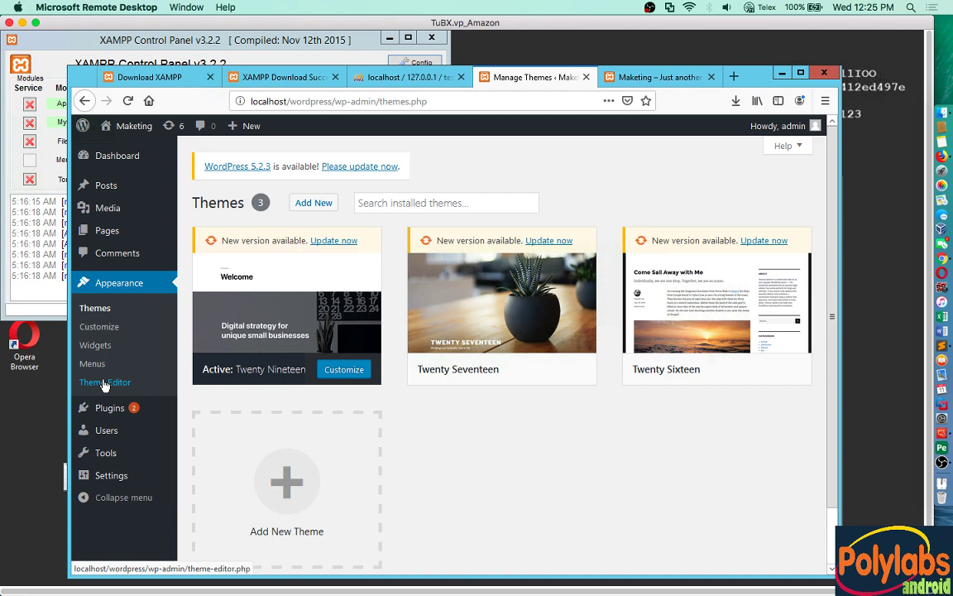
left_click(617, 77)
Step: Highlight localhost/phpmyadmin in phpMyAdmin, then localhost/wordpress/wp-admin in the Themes page address
left_click(384, 72)
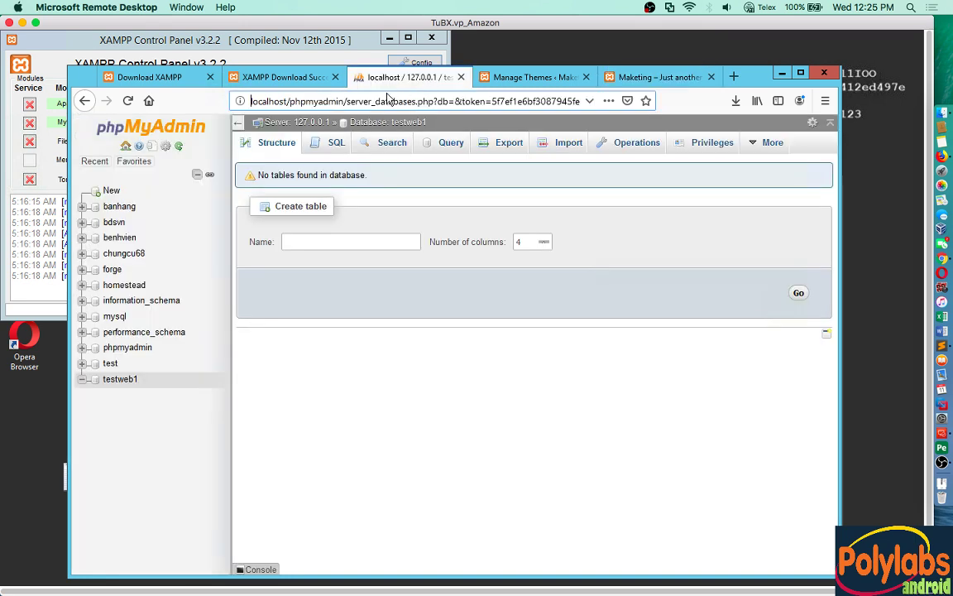
left_click_drag(342, 102, 239, 100)
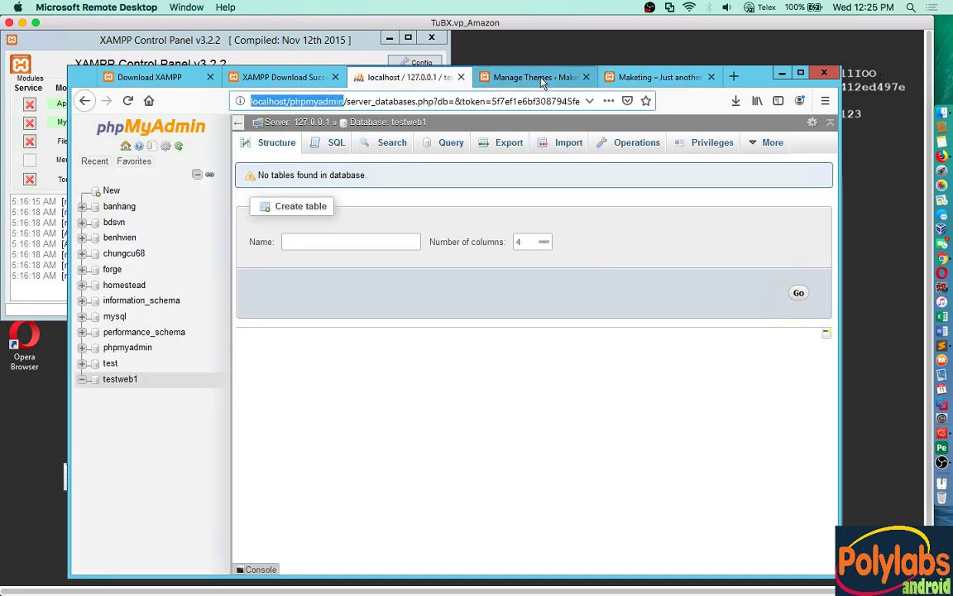
left_click(493, 75)
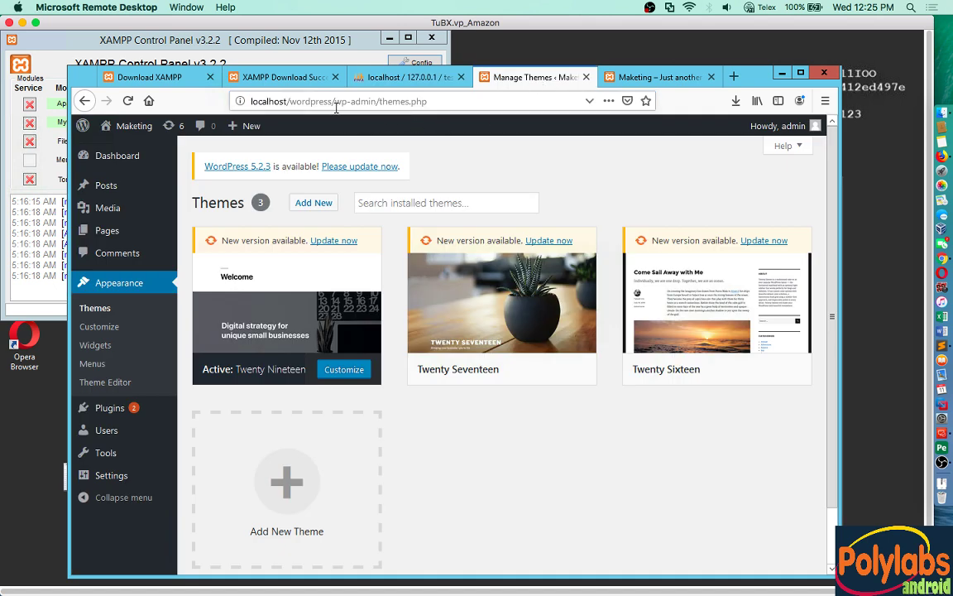
left_click(248, 101)
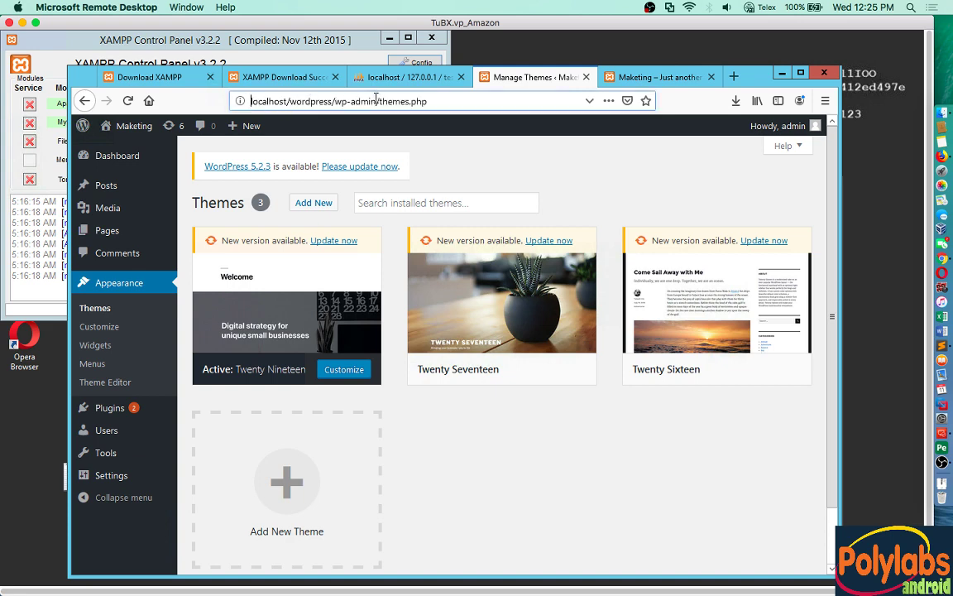
left_click_drag(377, 101, 220, 87)
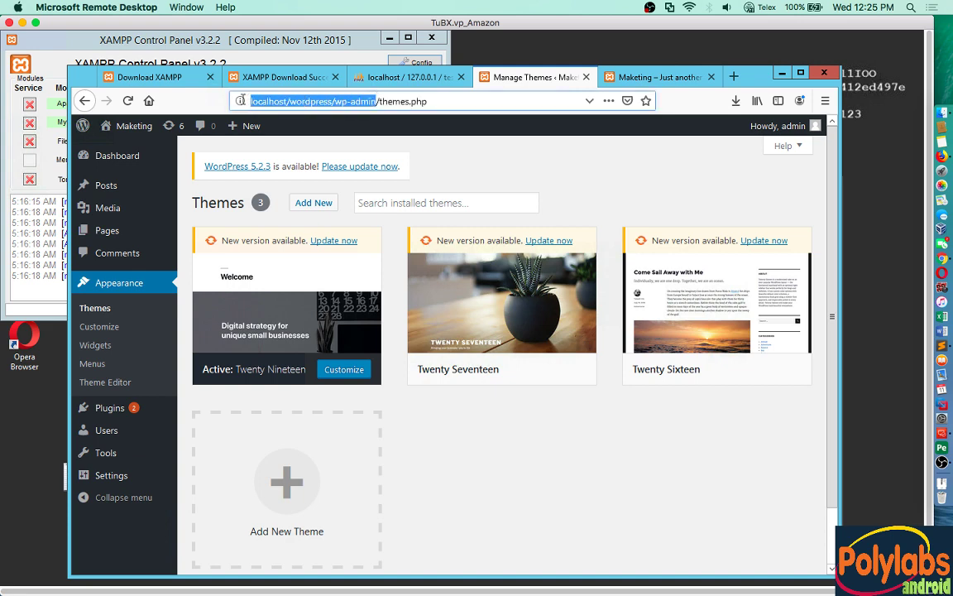
Step: Highlight the front page address localhost/wordpress/, then bring up YouTube's polylabs results in Chrome
left_click(644, 79)
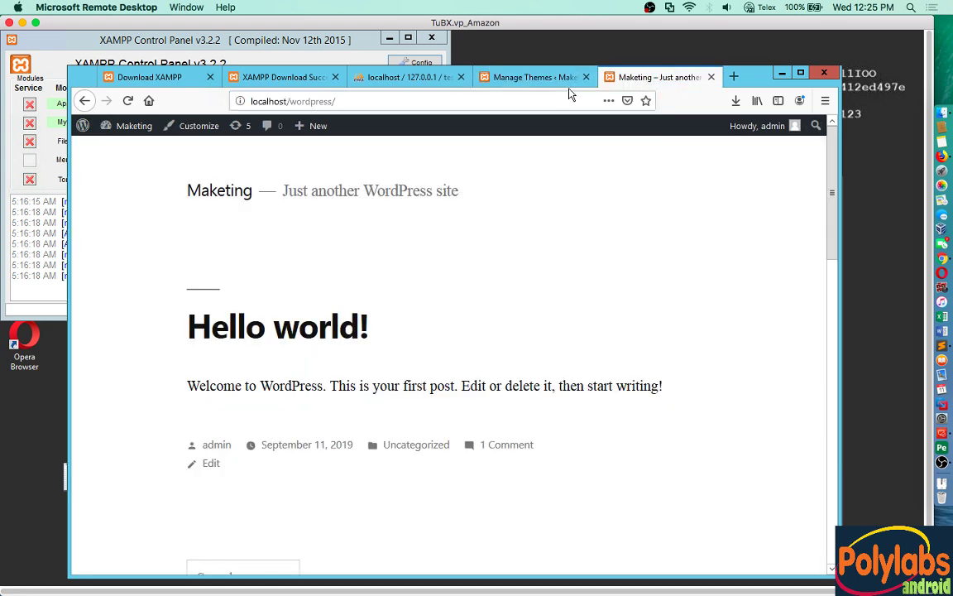
left_click(387, 98)
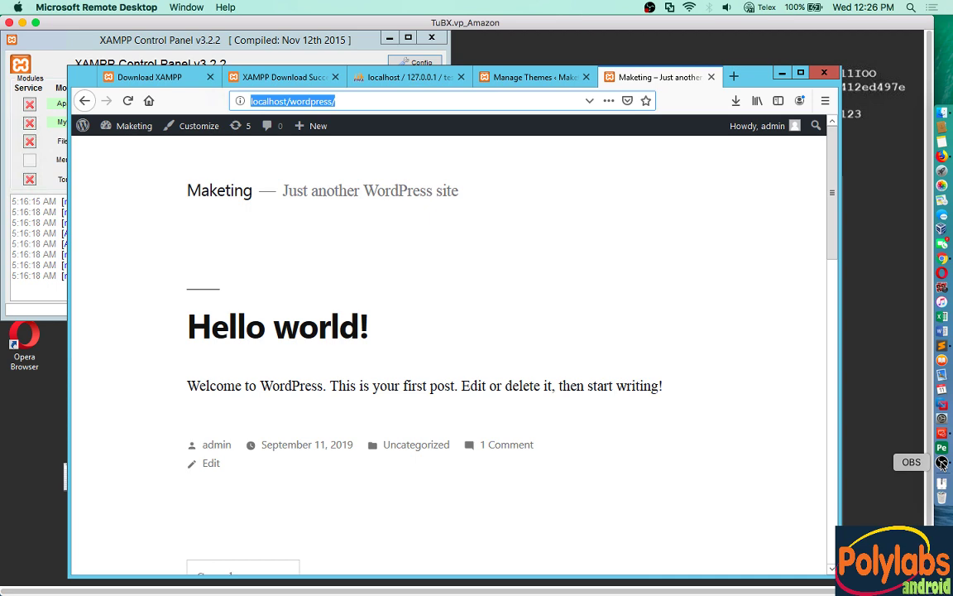
left_click(941, 259)
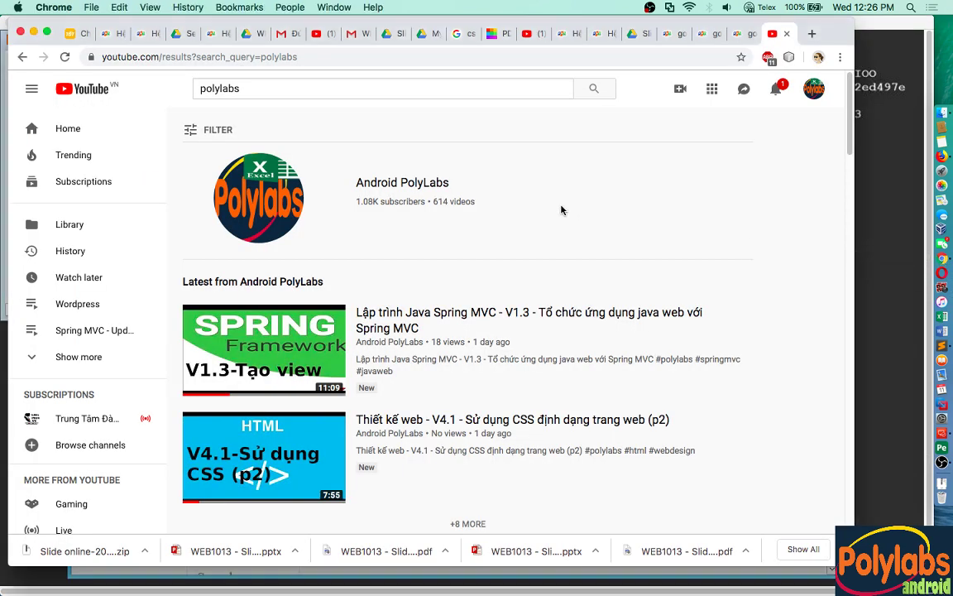